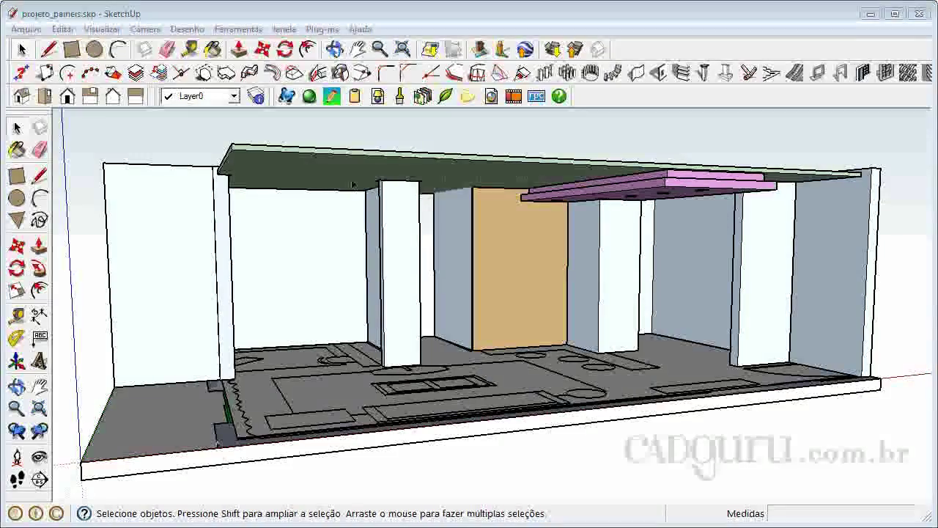
- Turn on the visibility of the paredeA layer to show the long front wall
{"action": "left_click", "coordinate": [17, 387]}
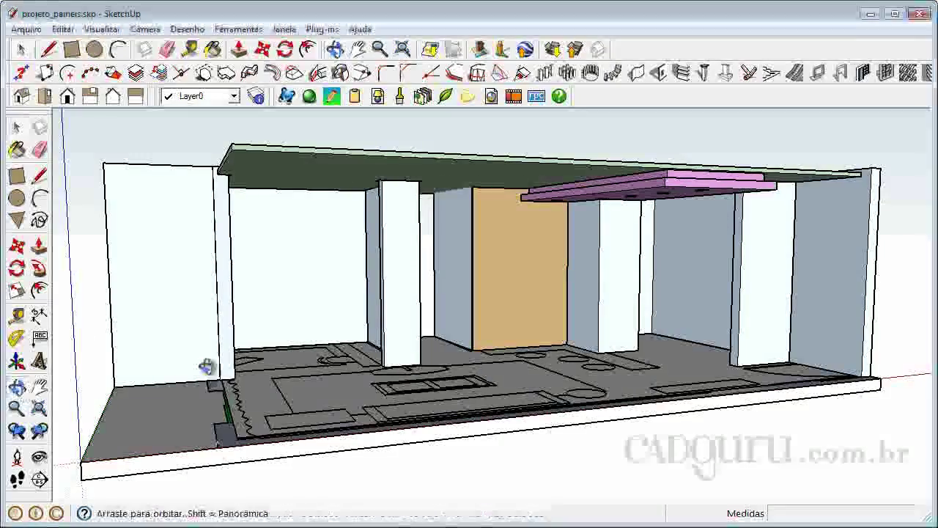
{"action": "left_click_drag", "start_coordinate": [837, 260], "coordinate": [440, 310]}
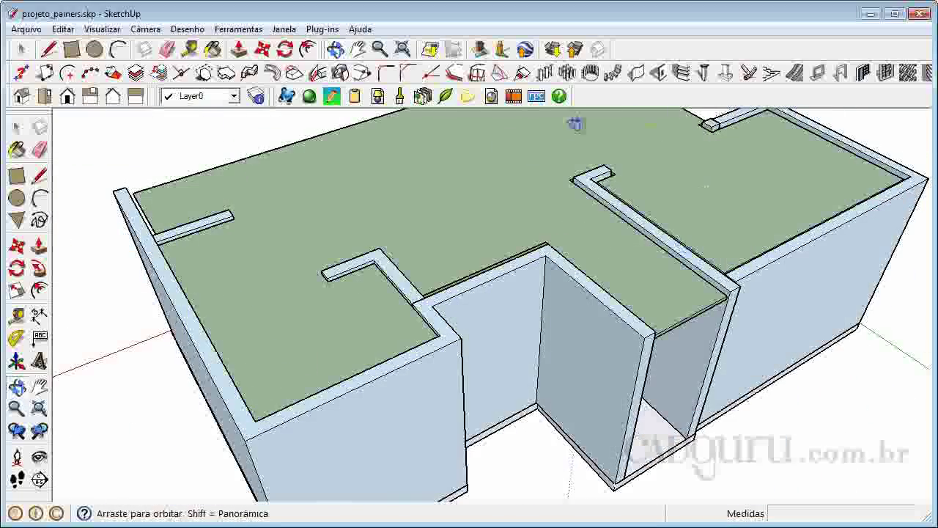
{"action": "left_click_drag", "start_coordinate": [802, 254], "coordinate": [44, 172]}
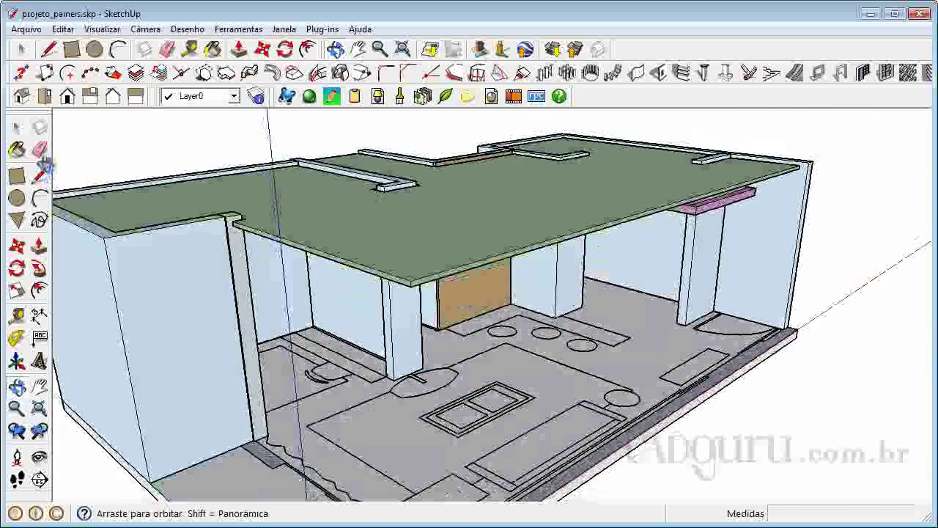
{"action": "mouse_move", "coordinate": [644, 261]}
{"action": "left_mouse_down"}
{"action": "mouse_move", "coordinate": [779, 279]}
{"action": "mouse_move", "coordinate": [719, 289]}
{"action": "mouse_move", "coordinate": [681, 256]}
{"action": "mouse_move", "coordinate": [681, 242]}
{"action": "mouse_move", "coordinate": [650, 257]}
{"action": "left_mouse_up"}
{"action": "right_click", "coordinate": [645, 254]}
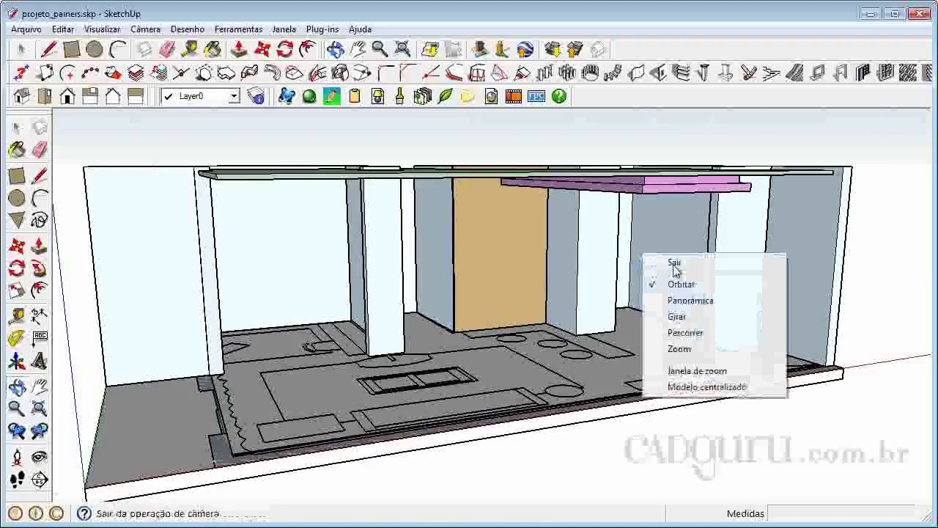
{"action": "left_click", "coordinate": [673, 264]}
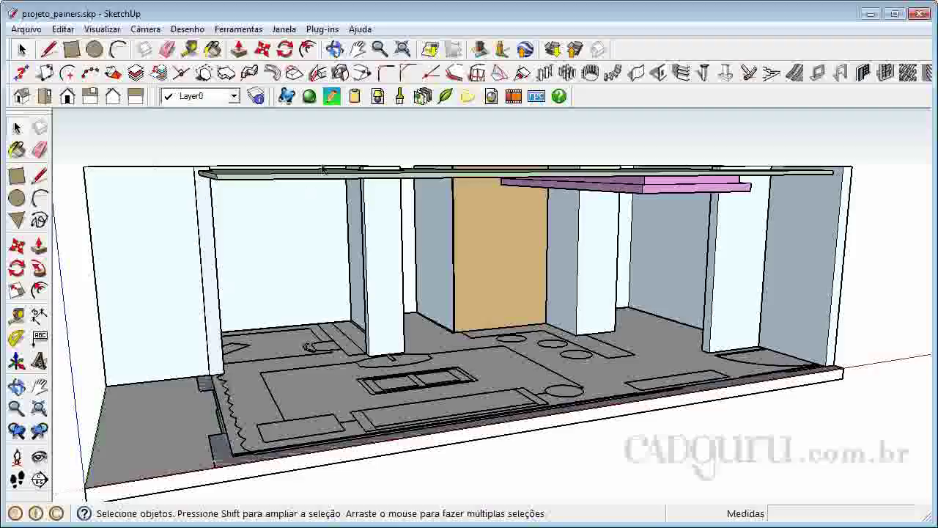
{"action": "left_click", "coordinate": [257, 100]}
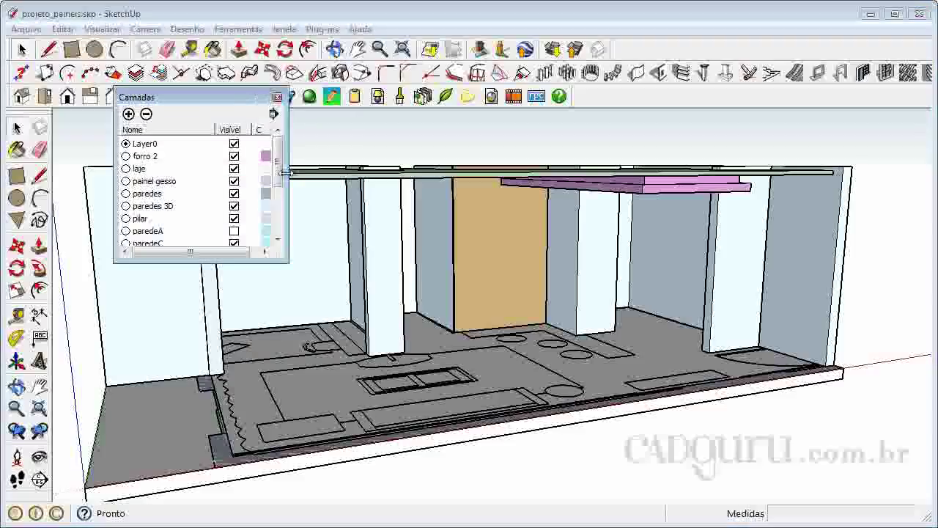
{"action": "left_click_drag", "start_coordinate": [278, 179], "coordinate": [277, 232]}
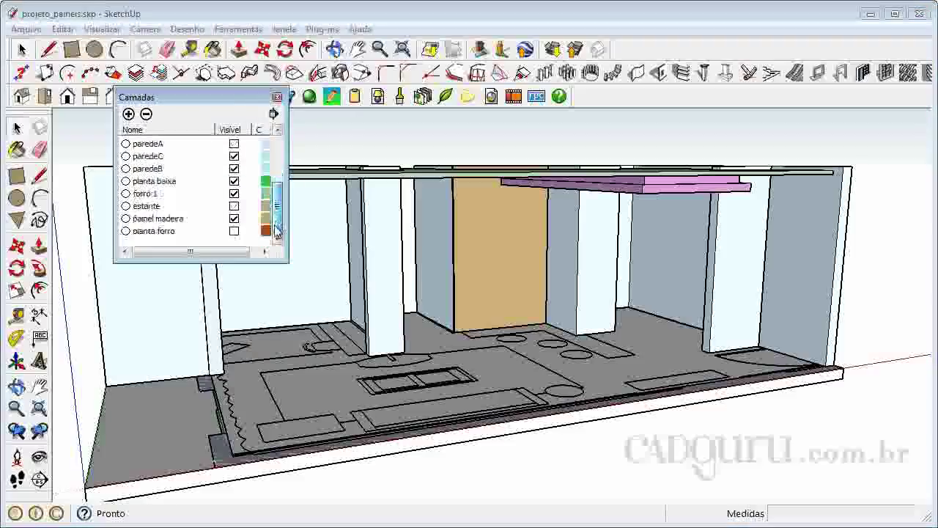
{"action": "left_click", "coordinate": [234, 145]}
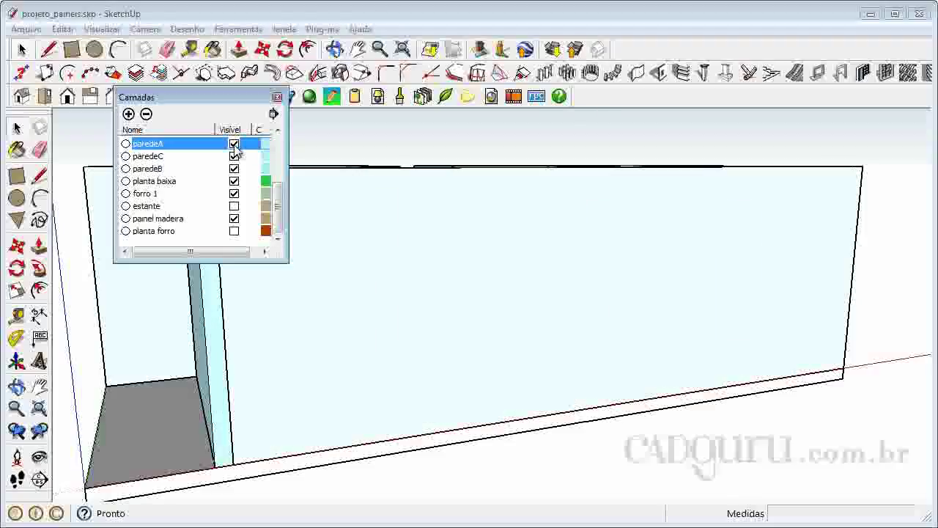
{"action": "left_click", "coordinate": [277, 97]}
- Identify the layer of the wall on the model's rear side and hide that layer, paredeB
{"action": "left_click", "coordinate": [17, 388]}
{"action": "left_click_drag", "start_coordinate": [570, 154], "coordinate": [460, 217]}
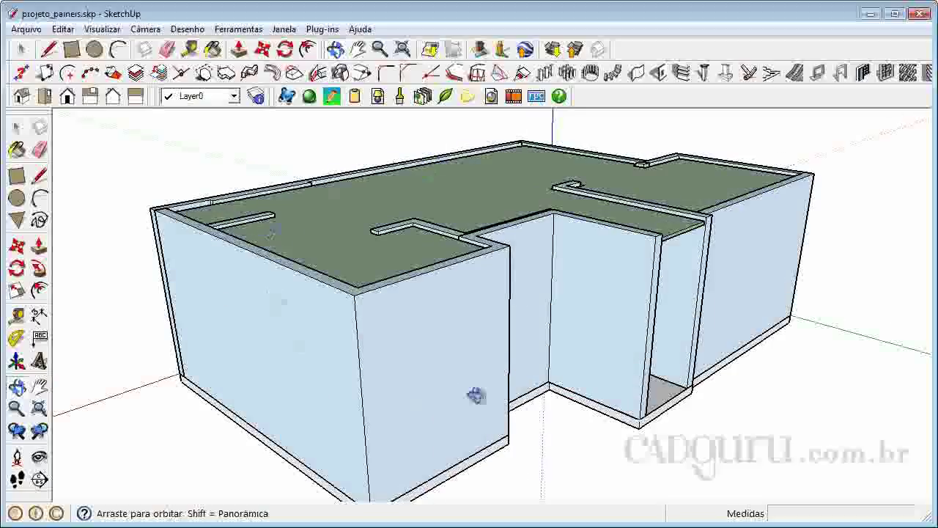
{"action": "left_click", "coordinate": [18, 129]}
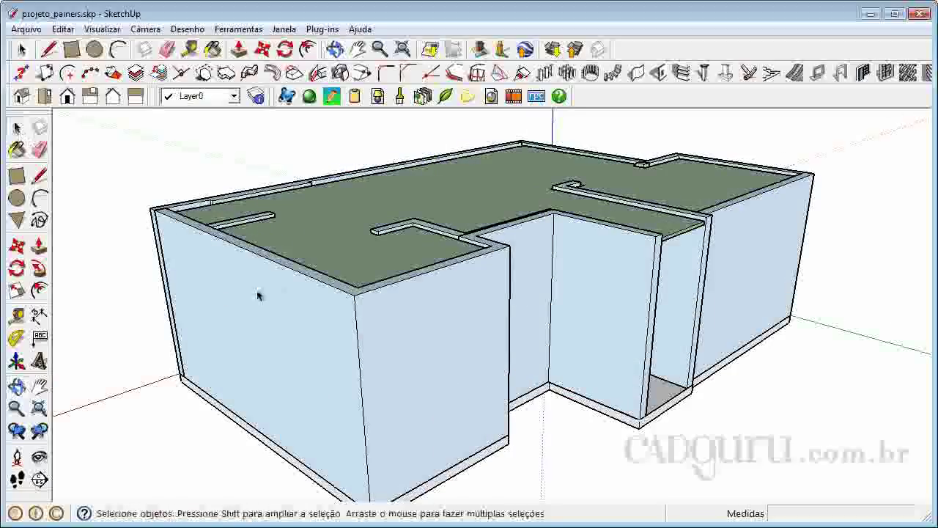
{"action": "left_click", "coordinate": [398, 335]}
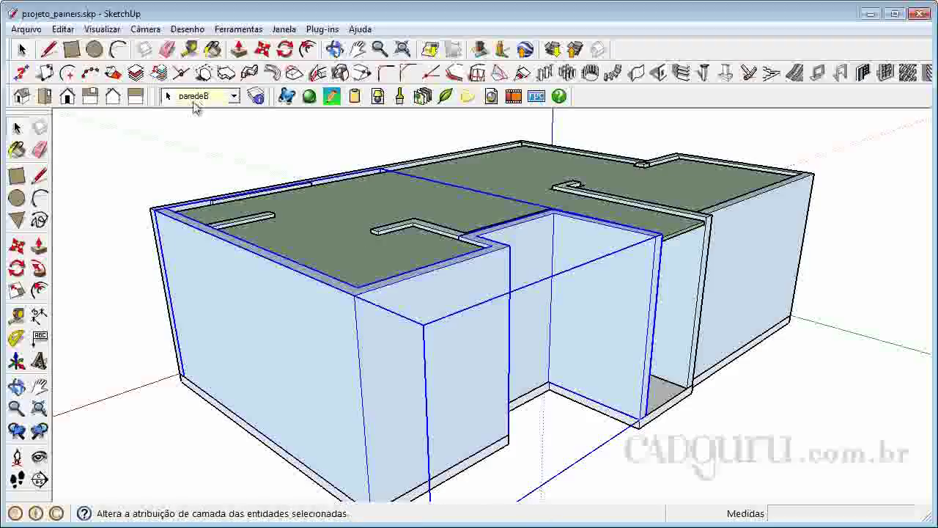
{"action": "left_click", "coordinate": [256, 97]}
{"action": "left_click_drag", "start_coordinate": [277, 157], "coordinate": [280, 218]}
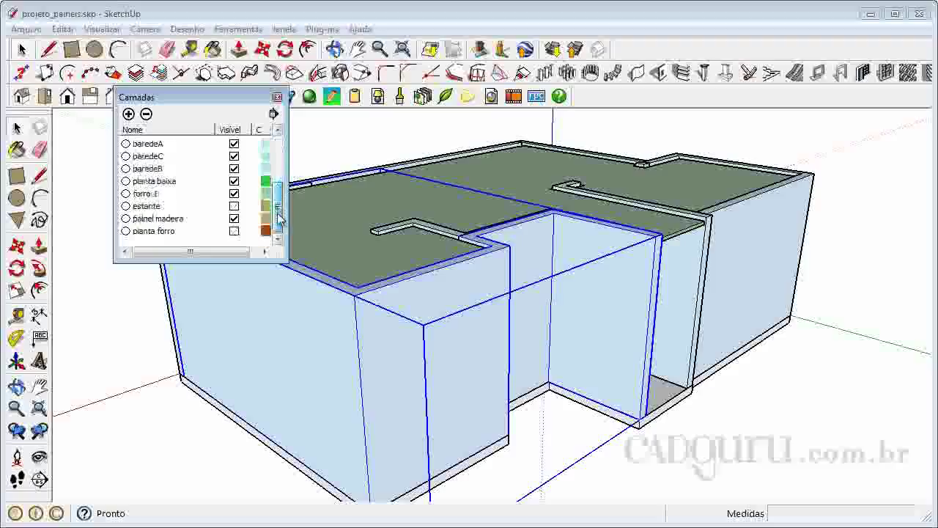
{"action": "left_click", "coordinate": [234, 169]}
{"action": "left_click", "coordinate": [277, 97]}
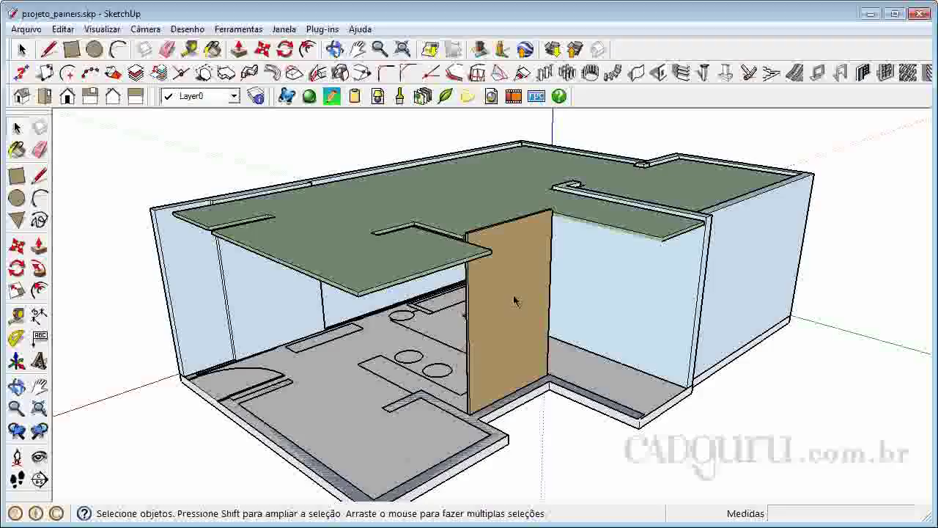
- Select the wooden panel and hide its layer, painel madeira
{"action": "left_click", "coordinate": [515, 301]}
{"action": "left_click", "coordinate": [247, 139]}
{"action": "left_click", "coordinate": [256, 96]}
{"action": "left_click_drag", "start_coordinate": [278, 166], "coordinate": [278, 209]}
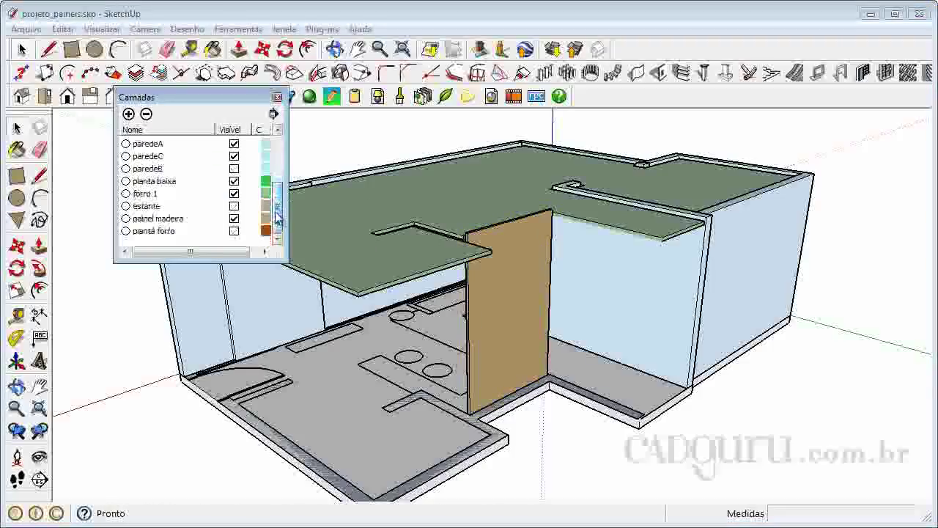
{"action": "left_click", "coordinate": [234, 218]}
{"action": "left_click", "coordinate": [277, 98]}
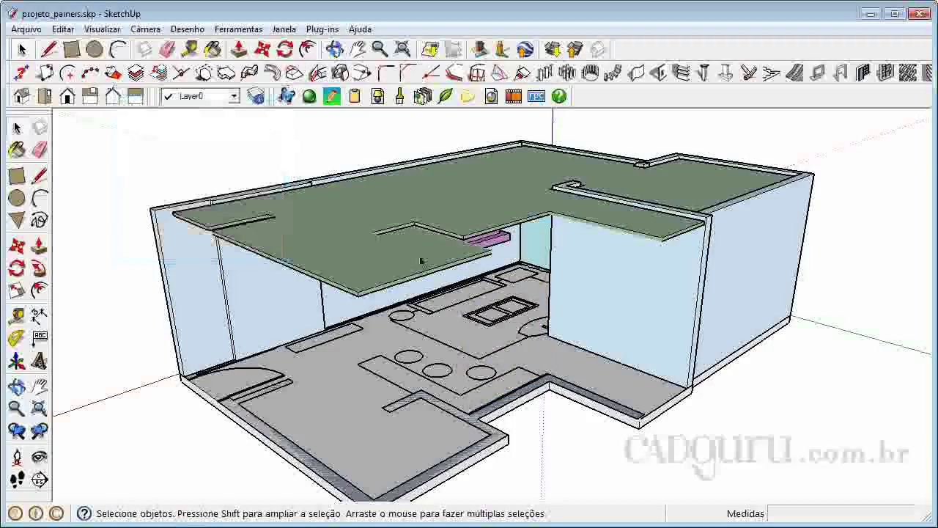
- Examine the room interior and its floor plan from a low viewpoint through the open side
{"action": "scroll", "coordinate": [503, 187], "scroll_direction": "down", "scroll_amount": 3}
{"action": "left_click", "coordinate": [17, 386]}
{"action": "left_click_drag", "start_coordinate": [352, 360], "coordinate": [440, 227]}
{"action": "scroll", "coordinate": [415, 233], "scroll_direction": "up", "scroll_amount": 6}
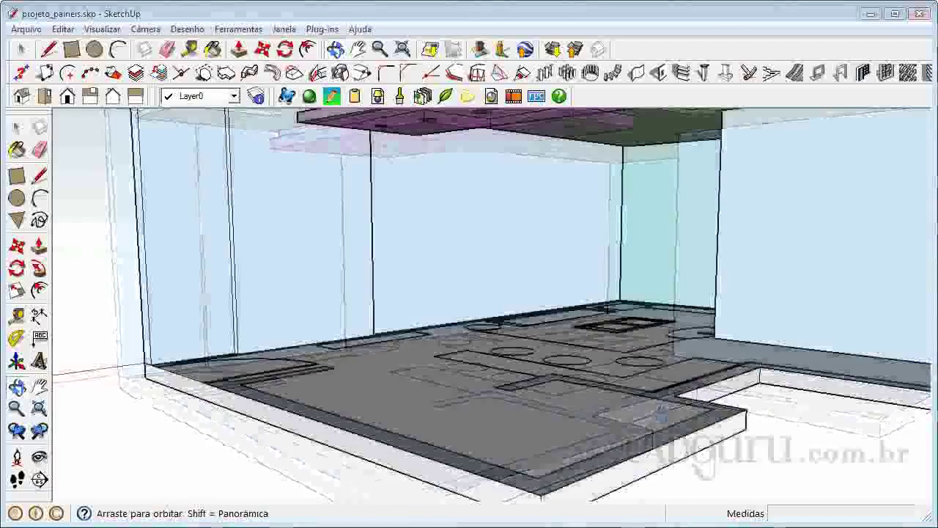
{"action": "left_click", "coordinate": [20, 394]}
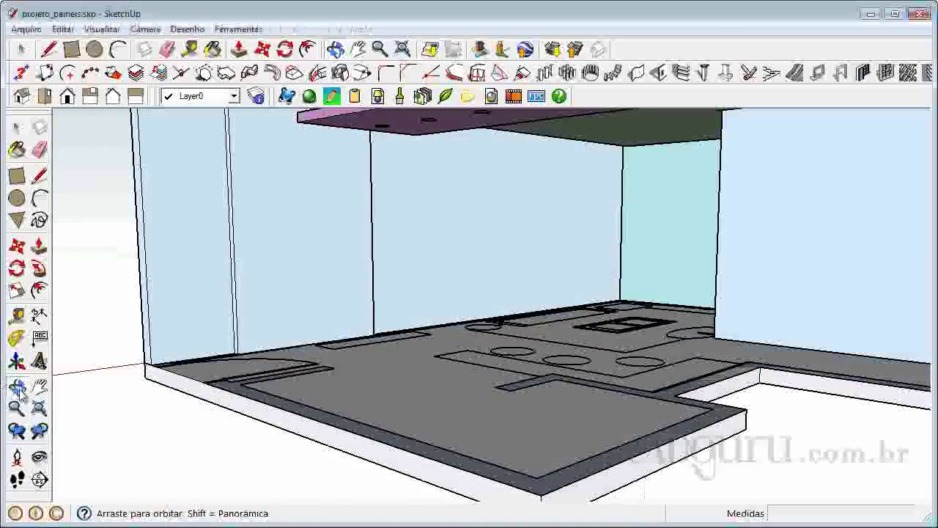
{"action": "left_click_drag", "start_coordinate": [541, 348], "coordinate": [505, 357]}
{"action": "scroll", "coordinate": [503, 357], "scroll_direction": "down", "scroll_amount": 3}
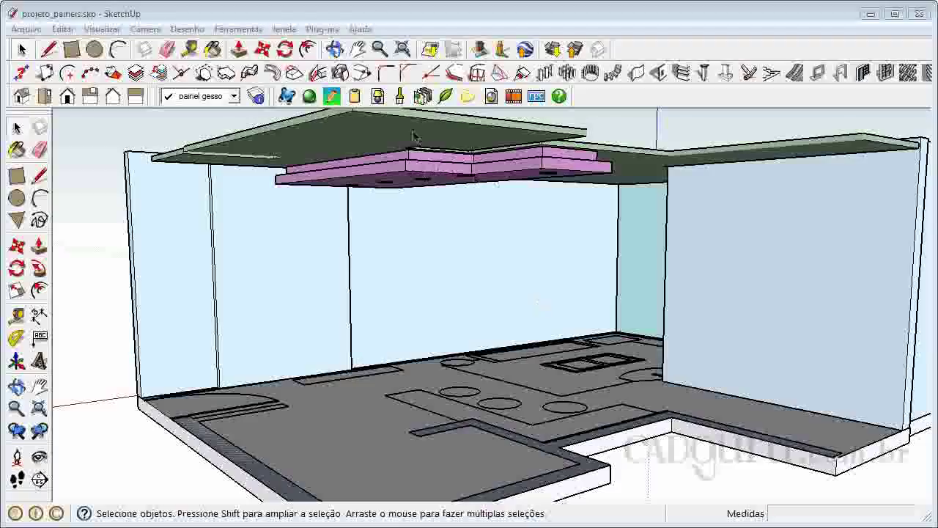
- Hide the ceiling layers forro 1 and forro 2
{"action": "left_click", "coordinate": [256, 99]}
{"action": "left_click_drag", "start_coordinate": [277, 147], "coordinate": [282, 212]}
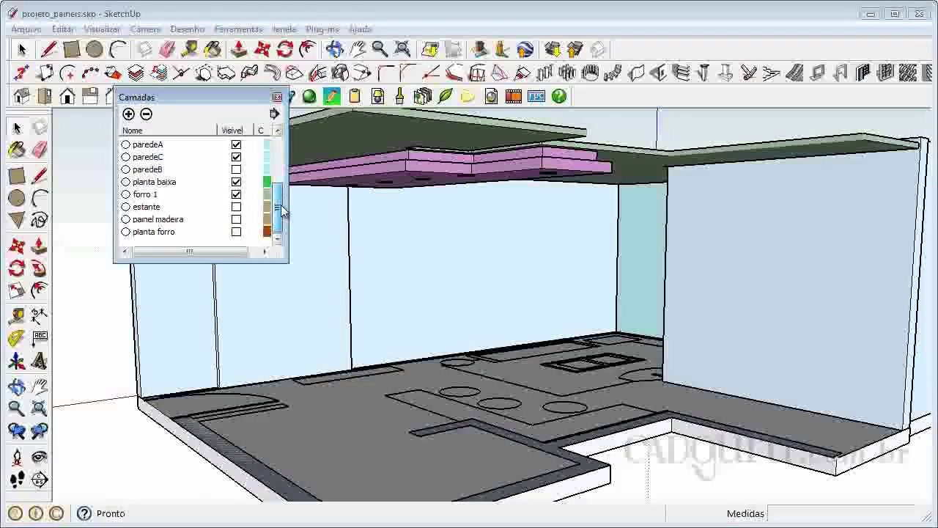
{"action": "left_click", "coordinate": [236, 194]}
{"action": "left_click_drag", "start_coordinate": [283, 206], "coordinate": [268, 151]}
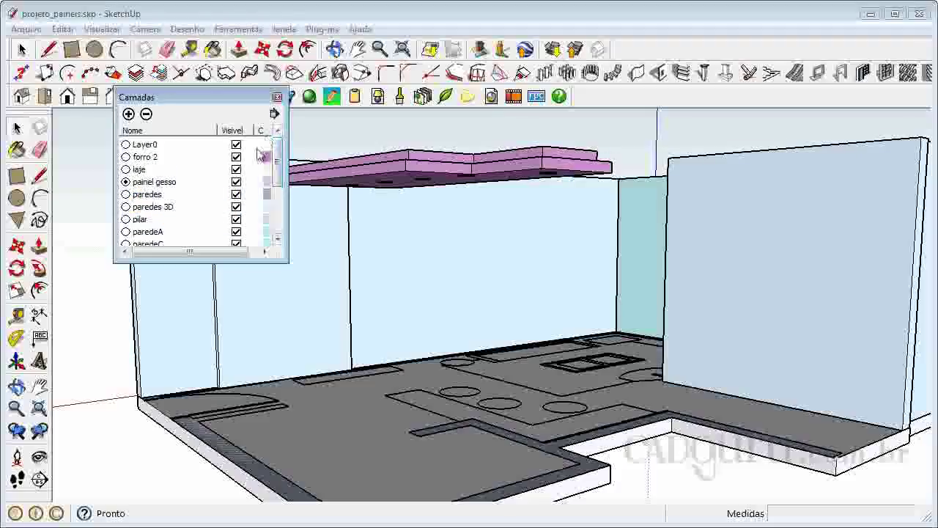
{"action": "left_click", "coordinate": [236, 157]}
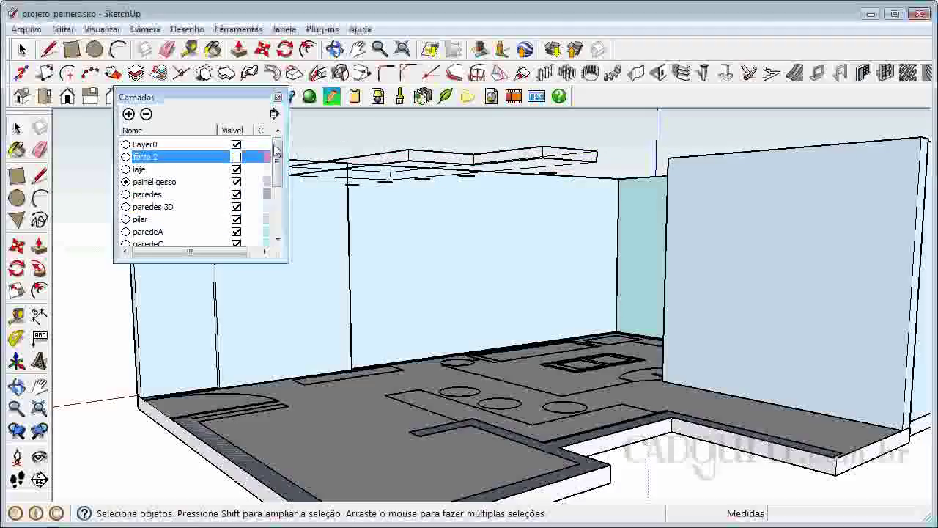
{"action": "left_click", "coordinate": [277, 97]}
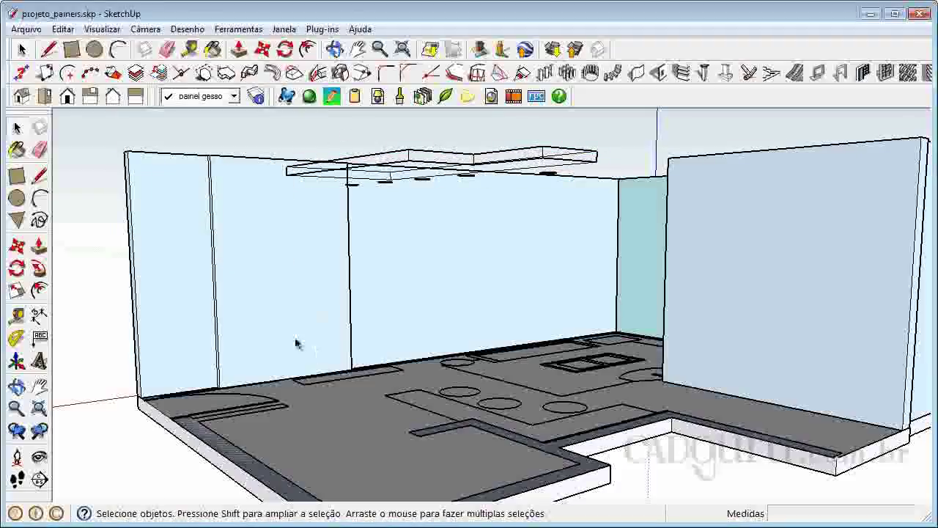
- Draw a 1.4050 m by 0.0293 m rectangle over the thin panel outline on the floor plan, along the long wall beside the door swing
{"action": "left_click", "coordinate": [17, 386]}
{"action": "left_click_drag", "start_coordinate": [352, 259], "coordinate": [356, 362]}
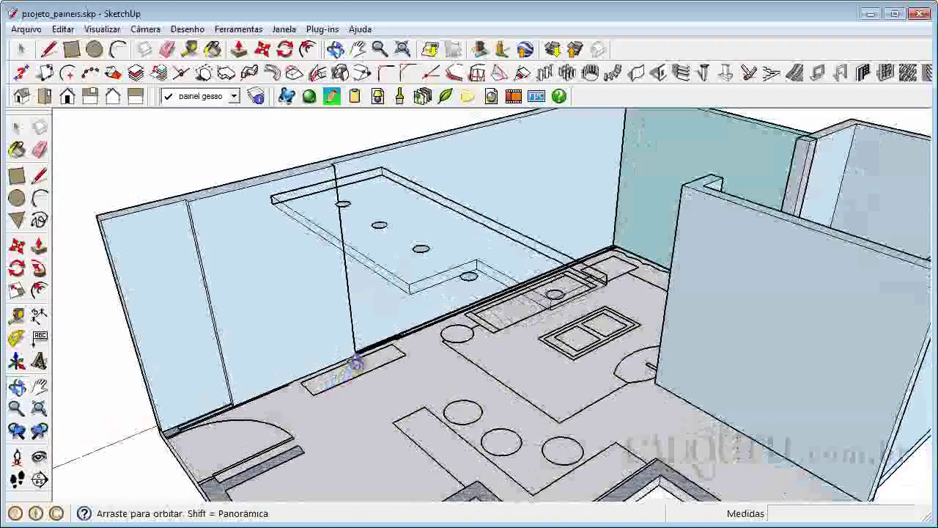
{"action": "scroll", "coordinate": [423, 321], "scroll_direction": "up", "scroll_amount": 5}
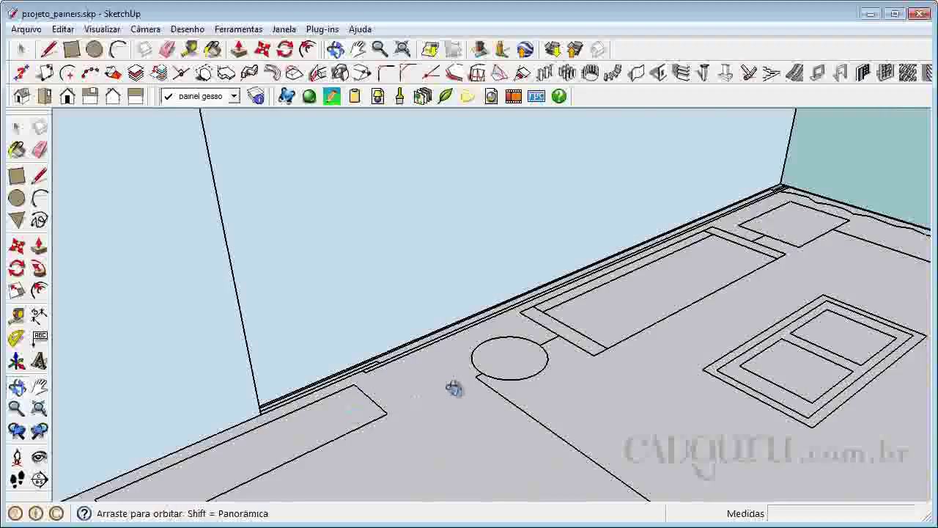
{"action": "scroll", "coordinate": [683, 295], "scroll_direction": "down", "scroll_amount": 3}
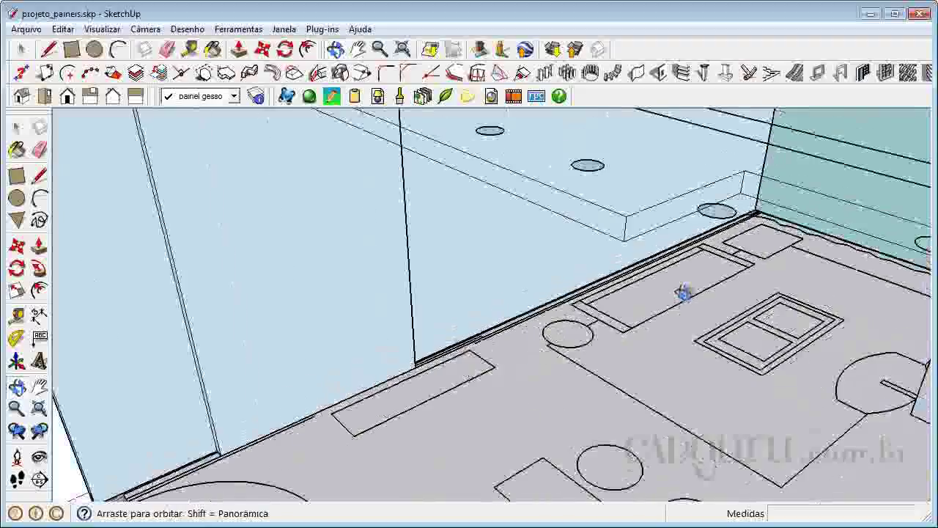
{"action": "scroll", "coordinate": [184, 459], "scroll_direction": "up", "scroll_amount": 5}
{"action": "scroll", "coordinate": [172, 437], "scroll_direction": "down", "scroll_amount": 3}
{"action": "scroll", "coordinate": [274, 446], "scroll_direction": "up", "scroll_amount": 4}
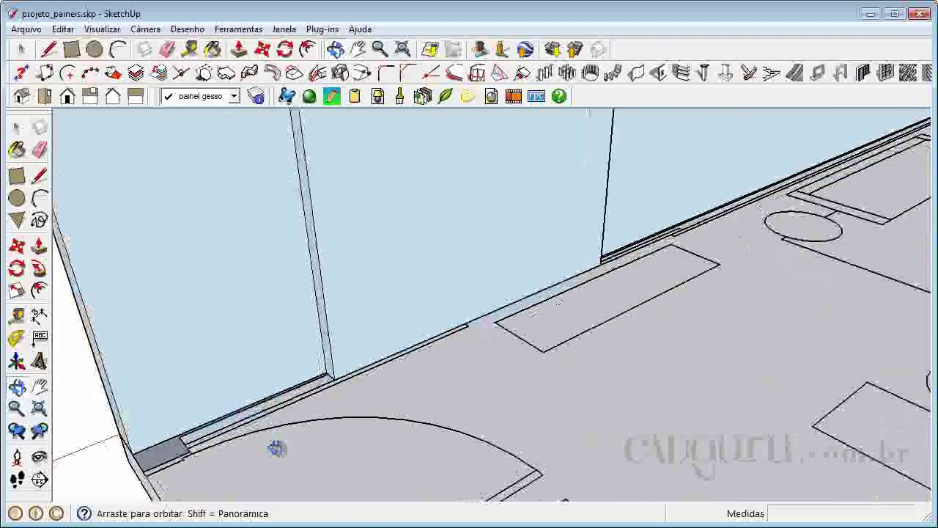
{"action": "scroll", "coordinate": [386, 389], "scroll_direction": "up", "scroll_amount": 1}
{"action": "right_click", "coordinate": [358, 370]}
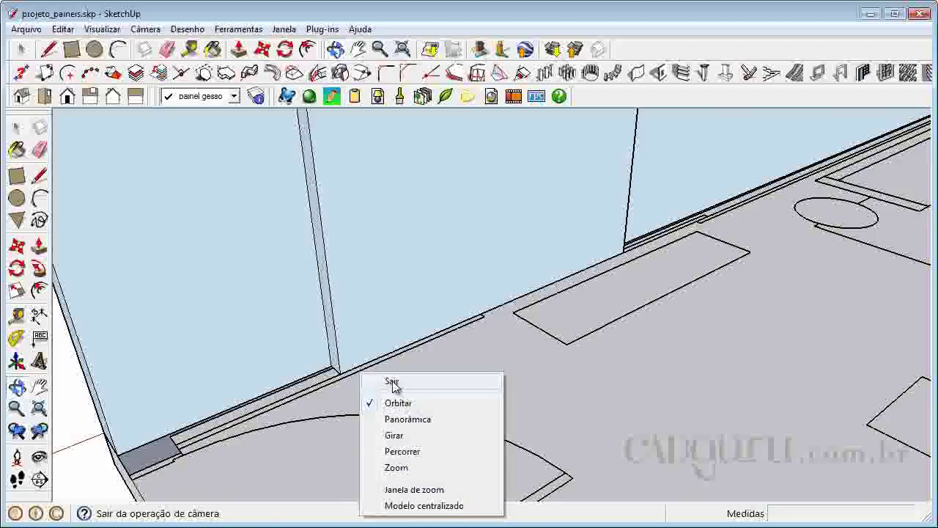
{"action": "left_click", "coordinate": [389, 380]}
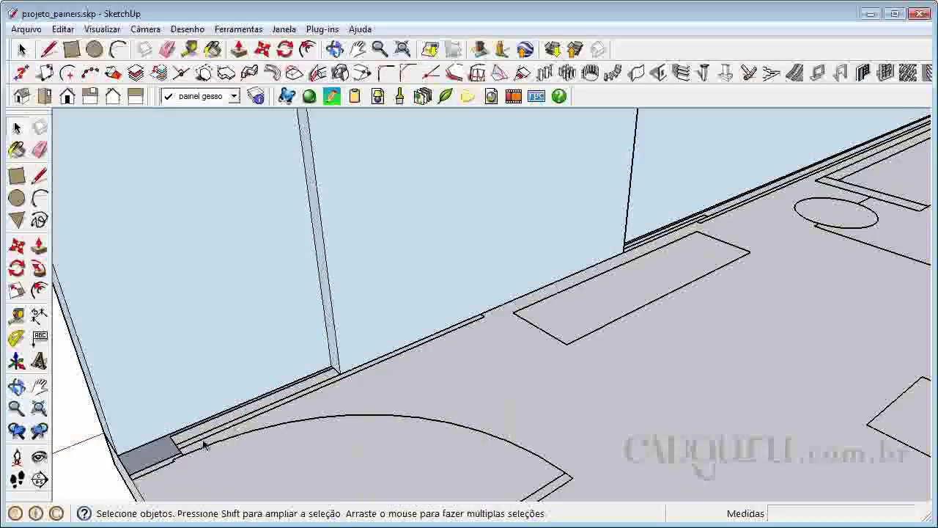
{"action": "left_click", "coordinate": [16, 177]}
{"action": "left_click", "coordinate": [481, 314]}
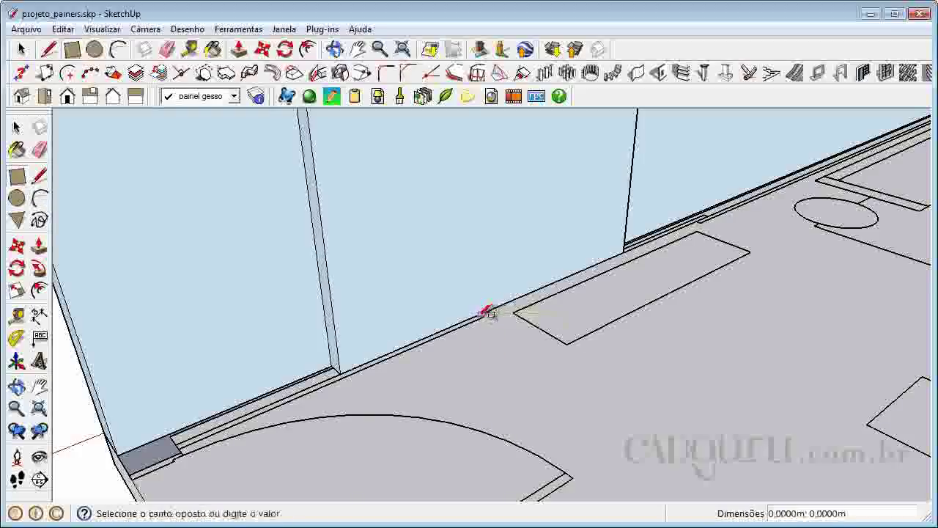
{"action": "scroll", "coordinate": [160, 475], "scroll_direction": "up", "scroll_amount": 4}
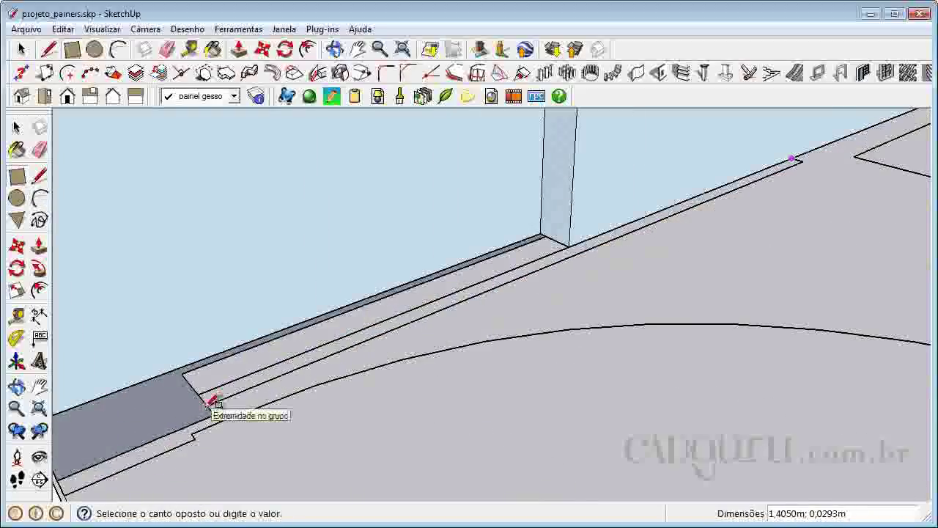
{"action": "scroll", "coordinate": [212, 400], "scroll_direction": "up", "scroll_amount": 2}
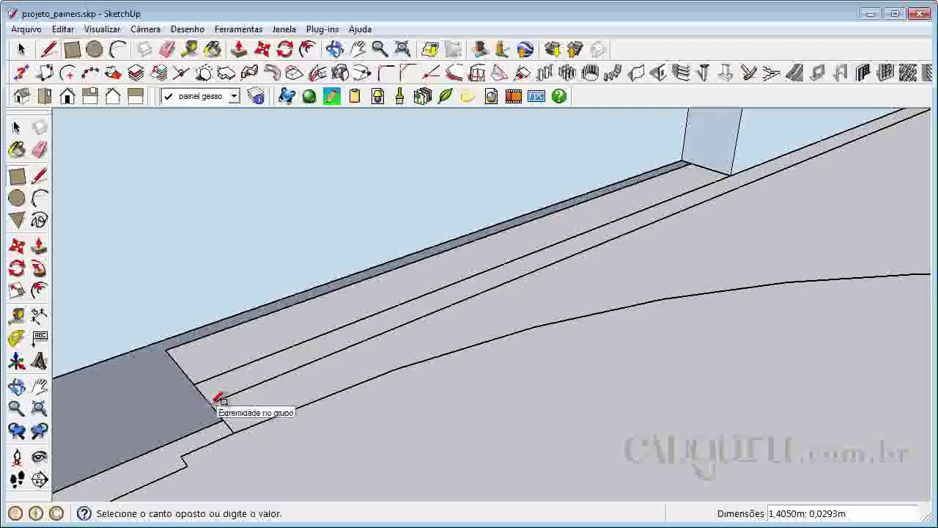
{"action": "left_click", "coordinate": [217, 399]}
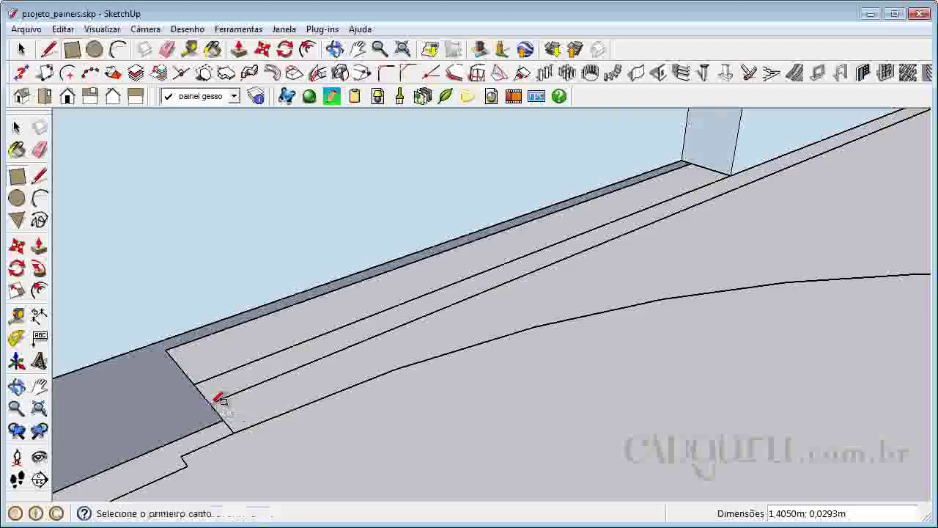
{"action": "scroll", "coordinate": [217, 399], "scroll_direction": "down", "scroll_amount": 2}
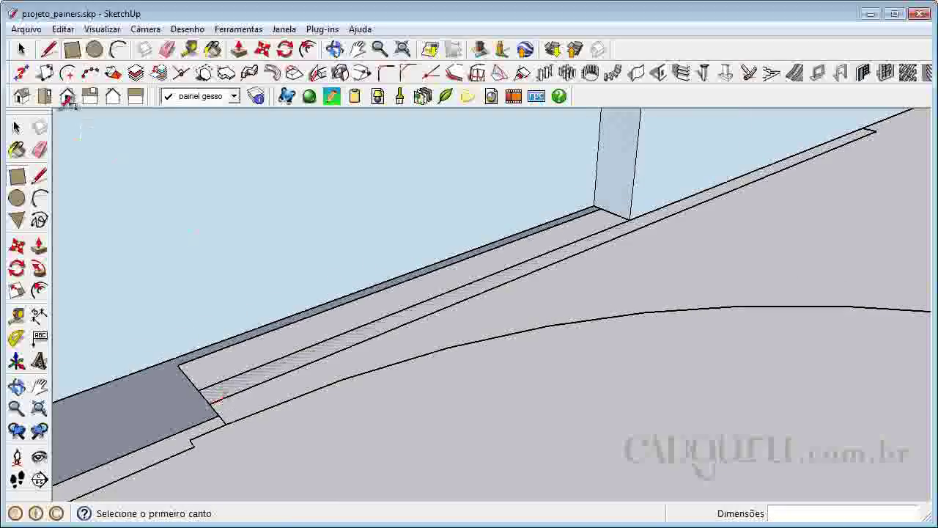
- Make the thin rectangle face beside the door swing, along the long wall, into a group
{"action": "left_click", "coordinate": [18, 128]}
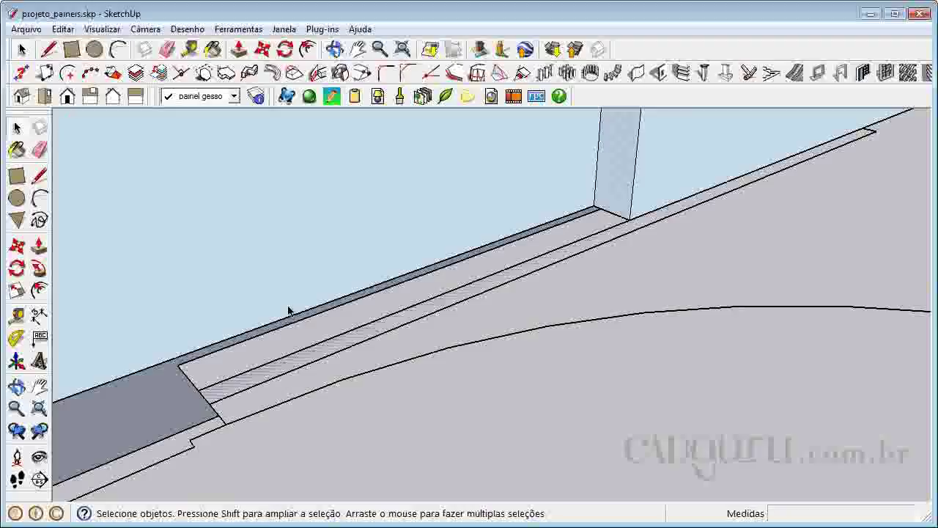
{"action": "left_click", "coordinate": [281, 369]}
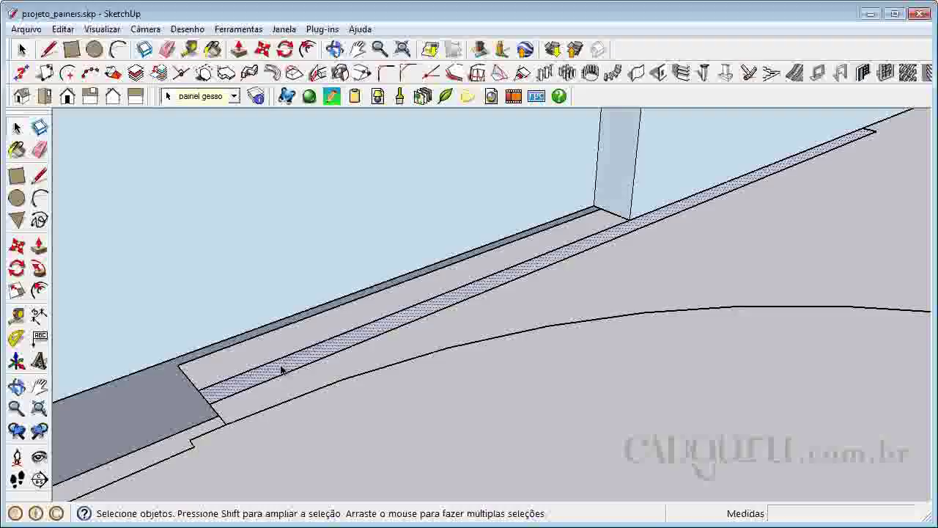
{"action": "right_click", "coordinate": [288, 364]}
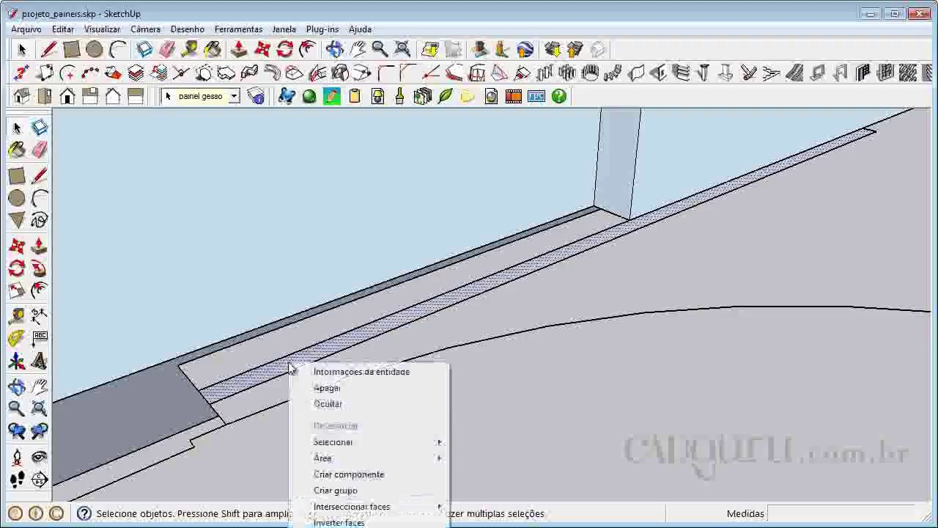
{"action": "left_click", "coordinate": [358, 490]}
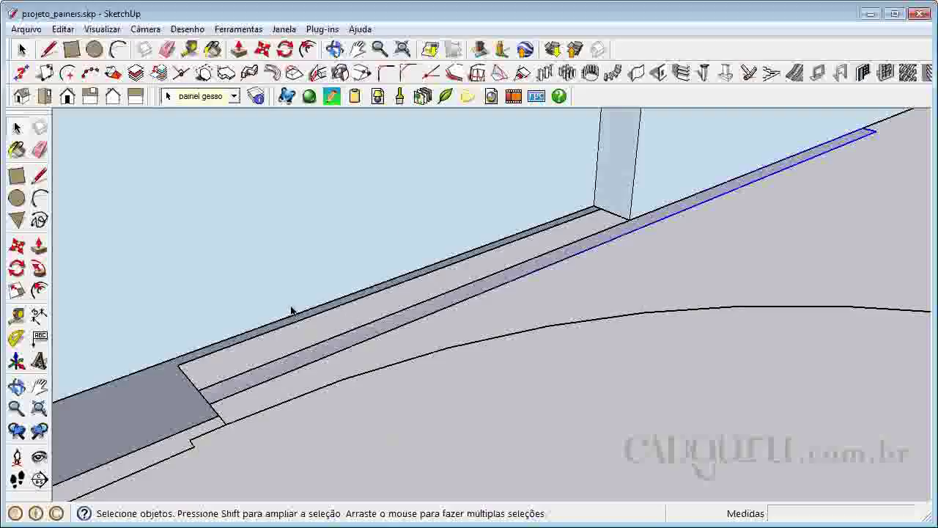
- Extrude the face inside the panel group beside the door swing up to 2.70 m, and close the group
{"action": "scroll", "coordinate": [317, 291], "scroll_direction": "down", "scroll_amount": 3}
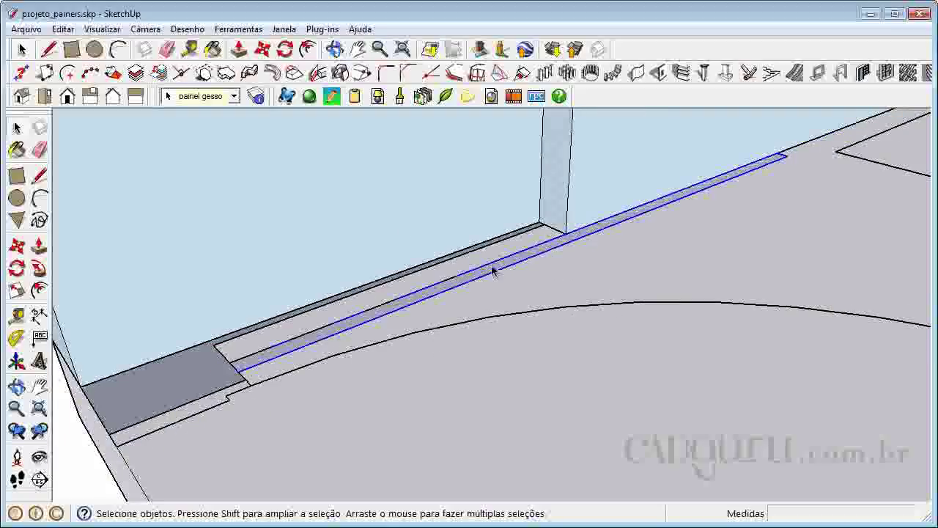
{"action": "double_click", "coordinate": [502, 268]}
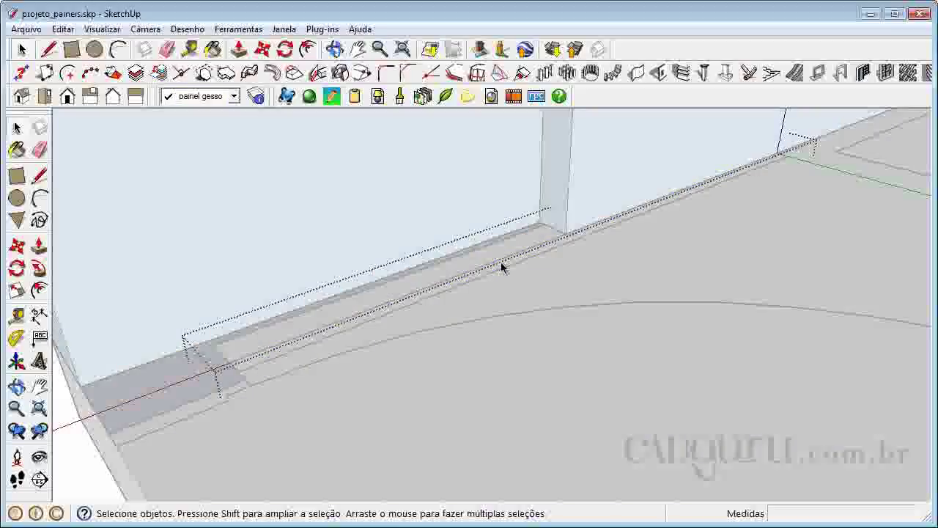
{"action": "left_click", "coordinate": [40, 251]}
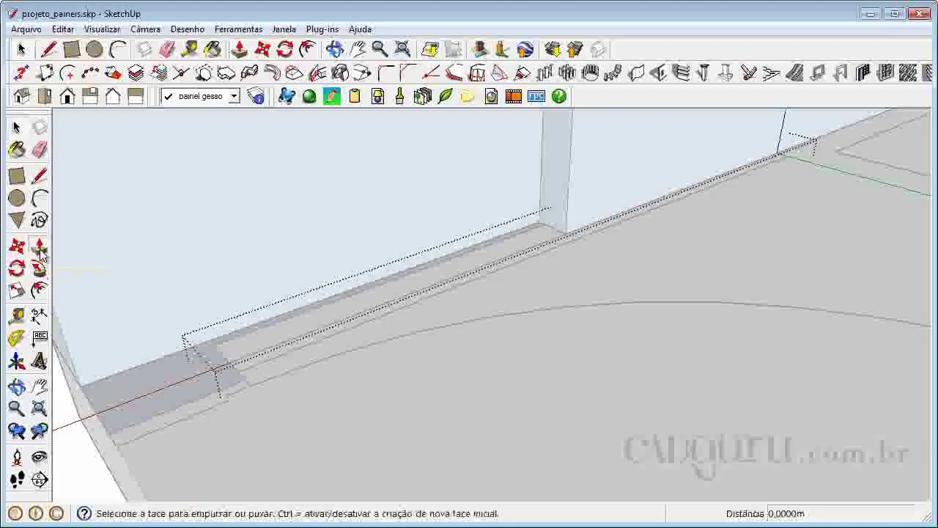
{"action": "left_click", "coordinate": [366, 331]}
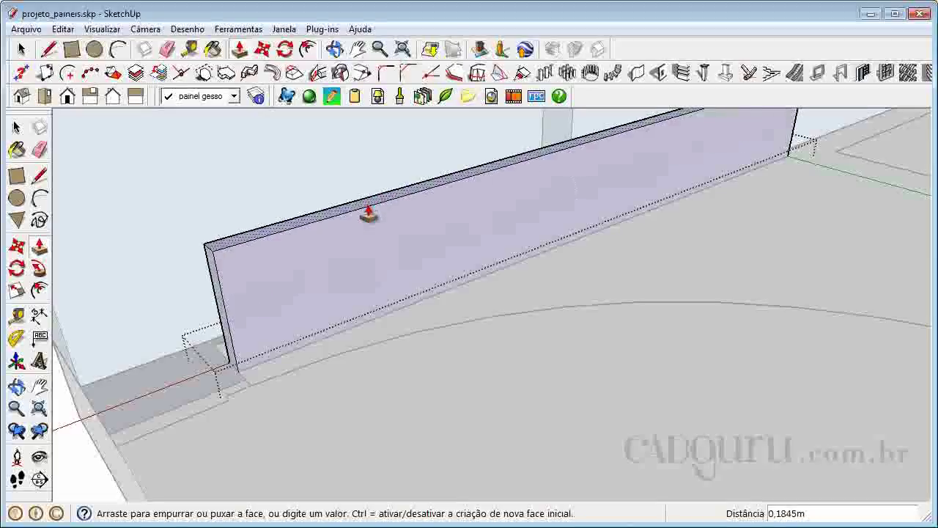
{"action": "scroll", "coordinate": [360, 300], "scroll_direction": "down", "scroll_amount": 1}
{"action": "scroll", "coordinate": [361, 300], "scroll_direction": "down", "scroll_amount": 6}
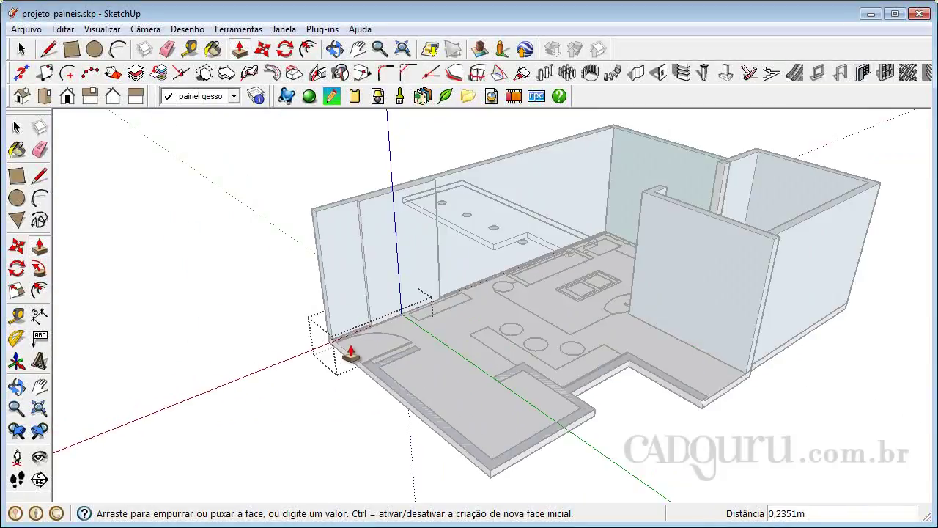
{"action": "scroll", "coordinate": [343, 211], "scroll_direction": "up", "scroll_amount": 5}
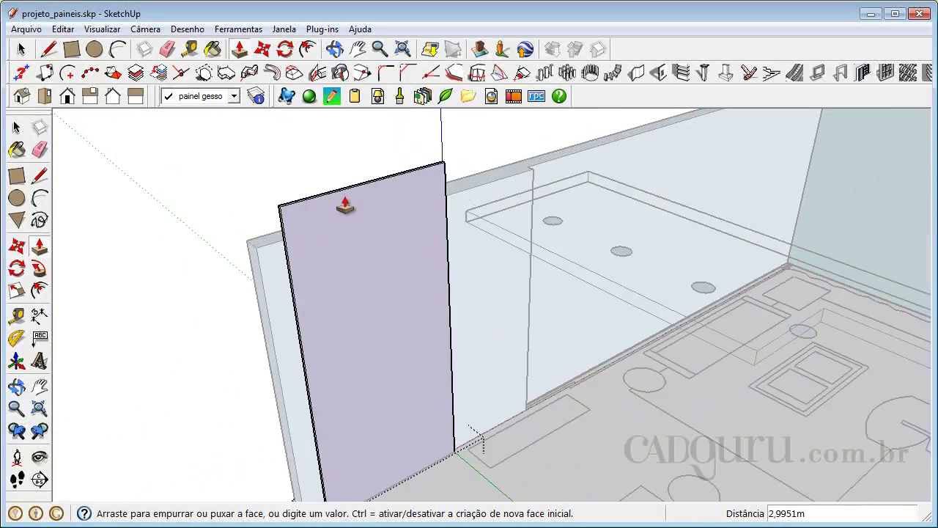
{"action": "scroll", "coordinate": [346, 209], "scroll_direction": "up", "scroll_amount": 4}
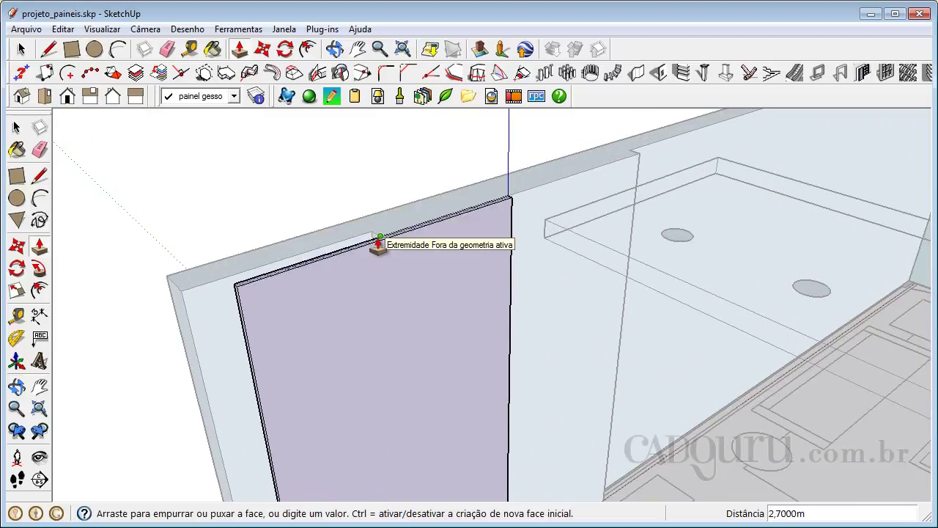
{"action": "left_click", "coordinate": [378, 245]}
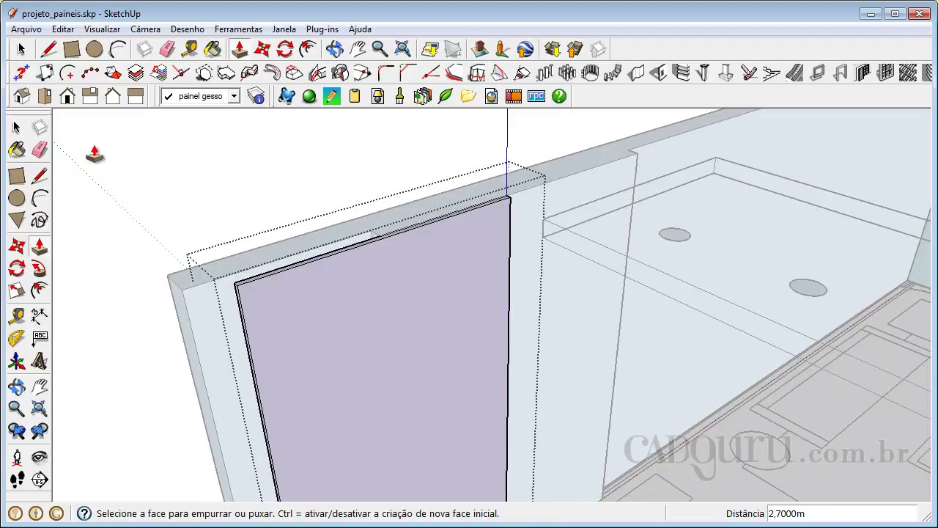
{"action": "left_click", "coordinate": [17, 127]}
{"action": "left_click", "coordinate": [247, 183]}
- Draw a 0.7610 m by 0.0293 m rectangle over the short panel outline at the middle of the long wall
{"action": "scroll", "coordinate": [267, 184], "scroll_direction": "down", "scroll_amount": 8}
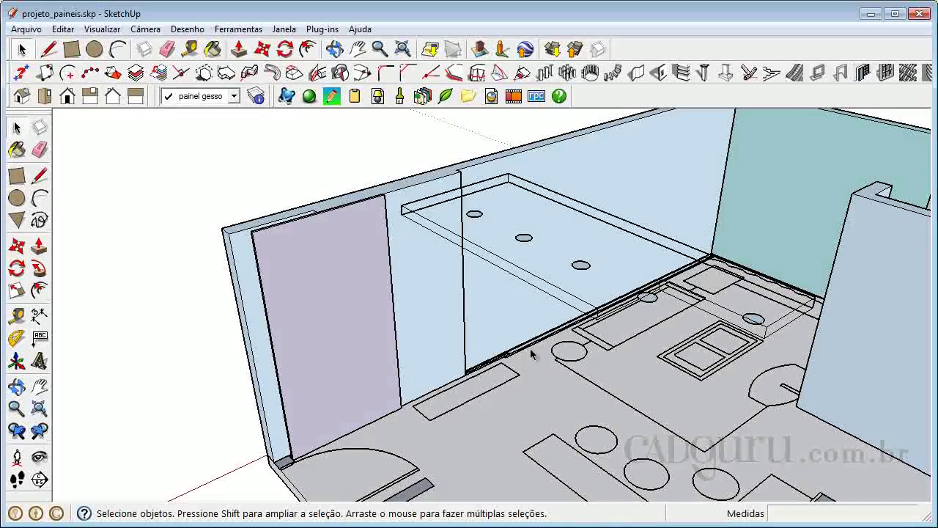
{"action": "scroll", "coordinate": [515, 367], "scroll_direction": "up", "scroll_amount": 5}
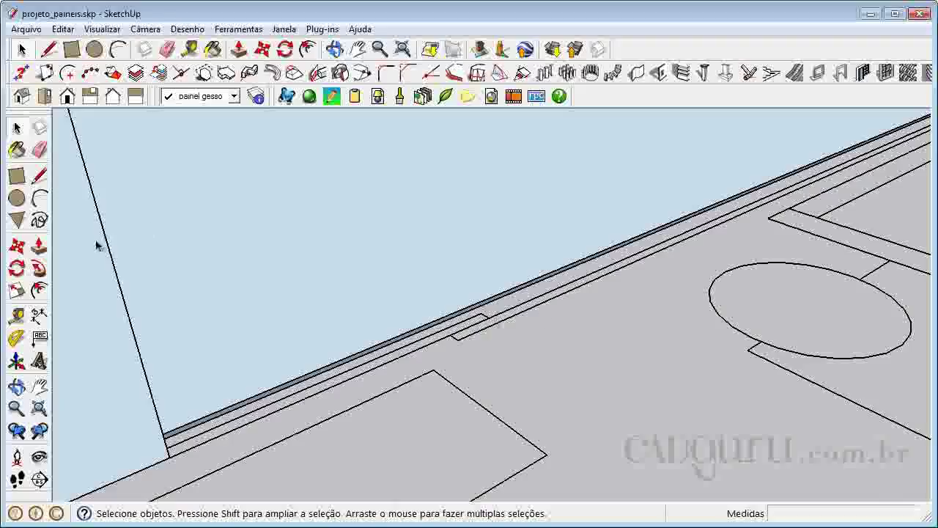
{"action": "left_click", "coordinate": [19, 178]}
{"action": "left_click", "coordinate": [486, 308]}
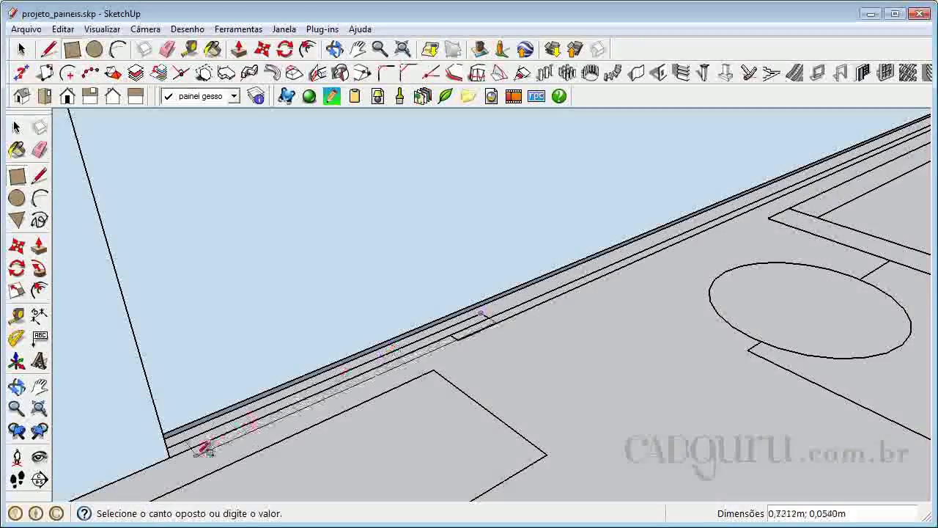
{"action": "left_click", "coordinate": [185, 446]}
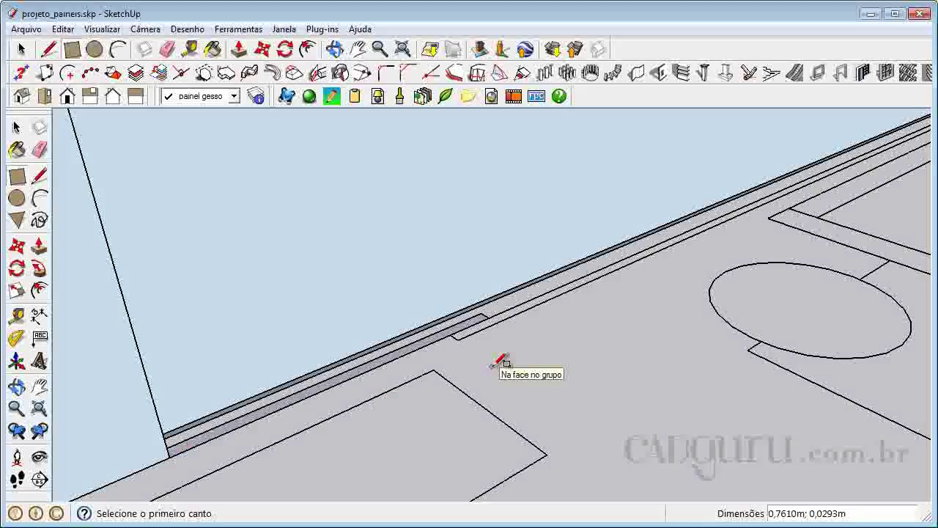
- Group the short panel rectangle at the middle of the long wall, including its edges
{"action": "left_click", "coordinate": [17, 127]}
{"action": "double_click", "coordinate": [380, 366]}
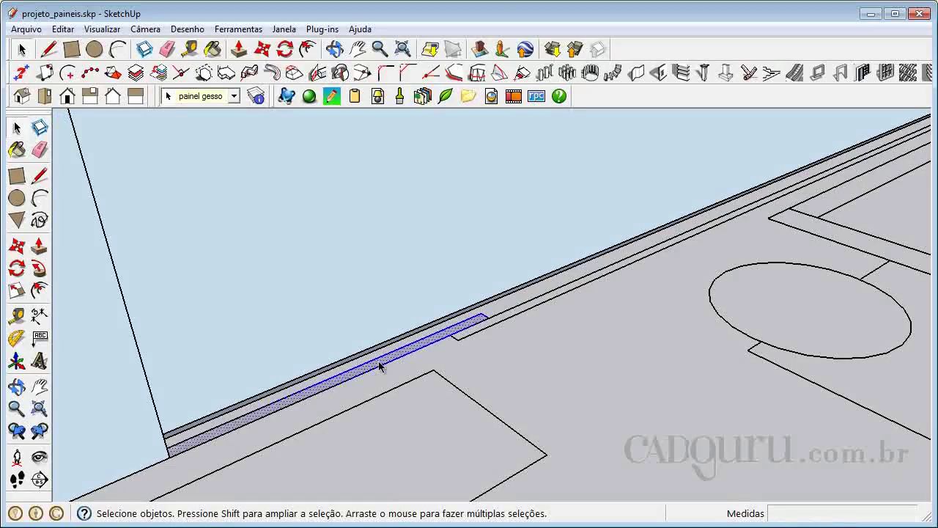
{"action": "right_click", "coordinate": [380, 365]}
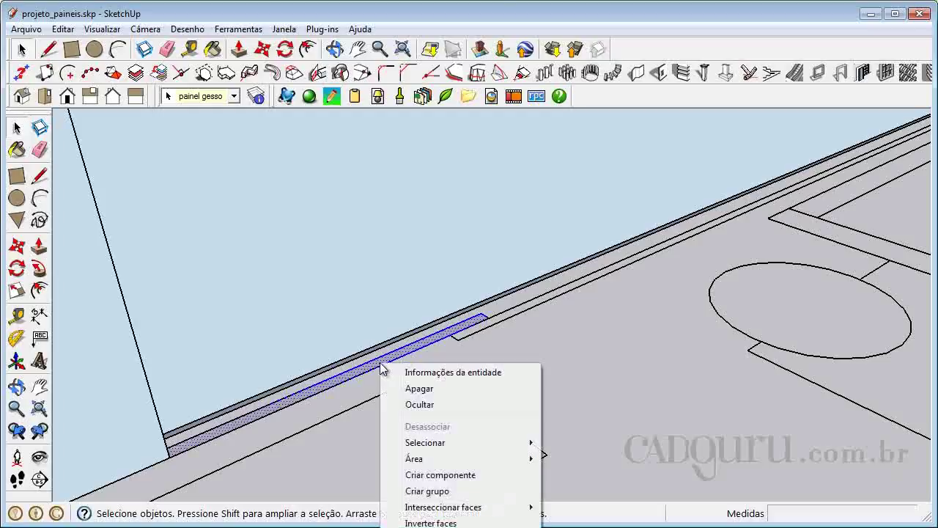
{"action": "left_click", "coordinate": [448, 488]}
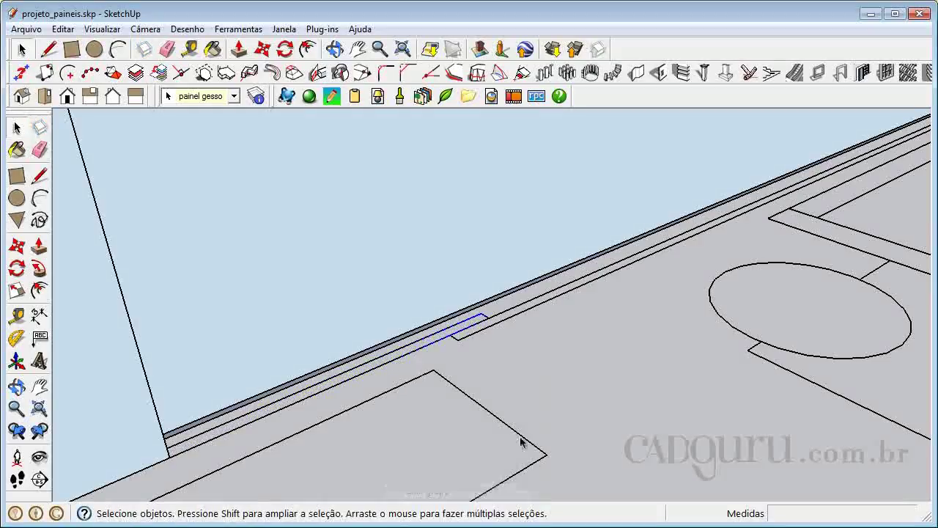
- Extrude the short panel's face inside its group to a height of 2.70 m, and leave the group
{"action": "double_click", "coordinate": [404, 354]}
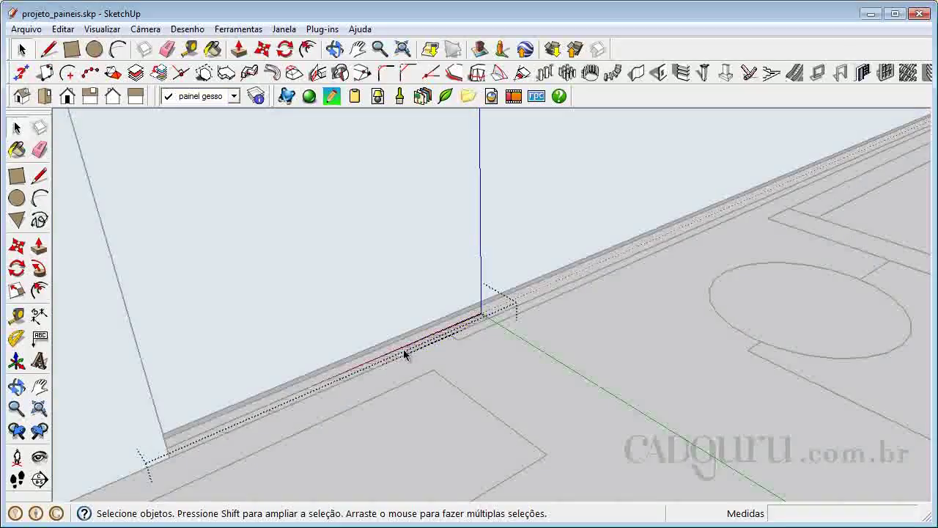
{"action": "left_click", "coordinate": [39, 247]}
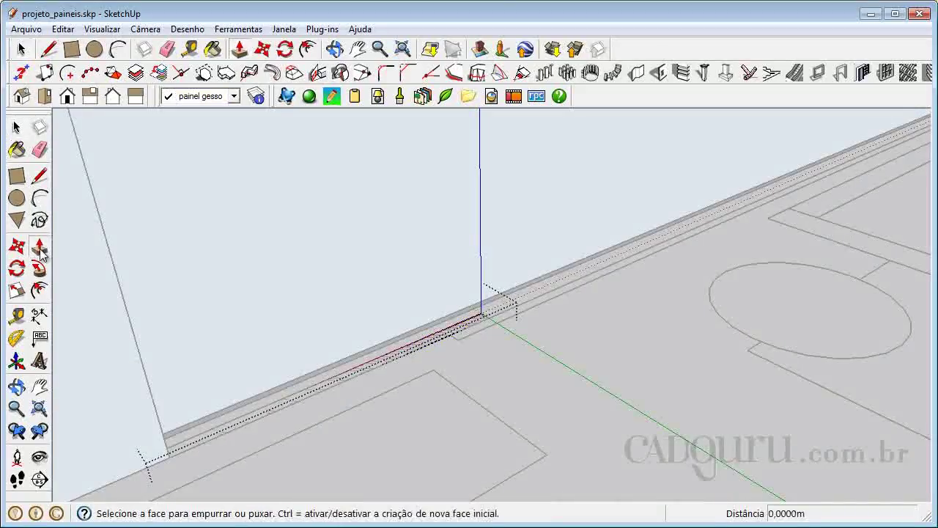
{"action": "left_click", "coordinate": [410, 359]}
{"action": "scroll", "coordinate": [448, 297], "scroll_direction": "down", "scroll_amount": 3}
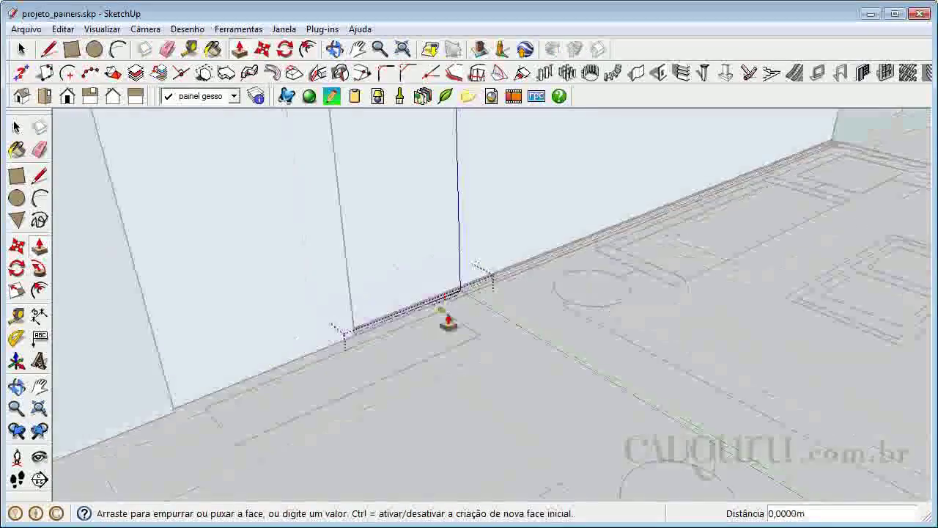
{"action": "scroll", "coordinate": [447, 297], "scroll_direction": "down", "scroll_amount": 5}
{"action": "scroll", "coordinate": [403, 176], "scroll_direction": "up", "scroll_amount": 3}
{"action": "scroll", "coordinate": [405, 183], "scroll_direction": "up", "scroll_amount": 3}
{"action": "left_click", "coordinate": [421, 187]}
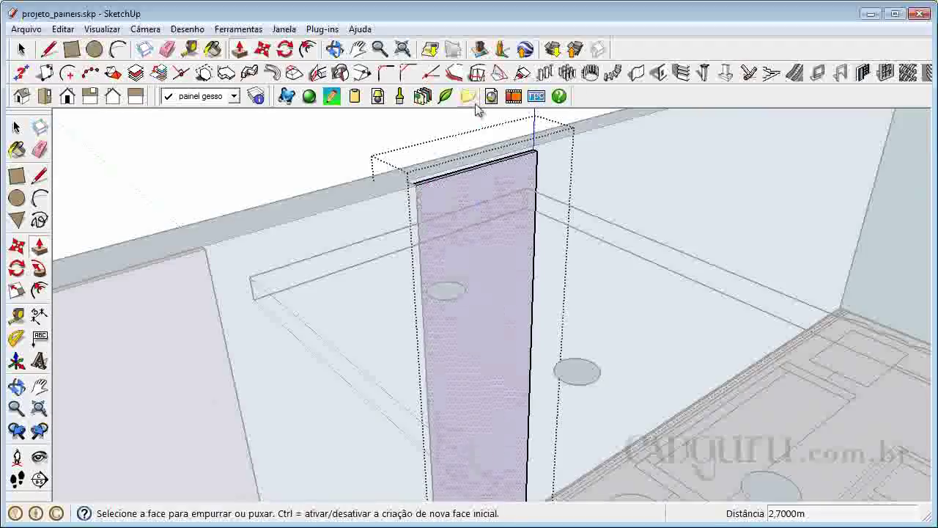
{"action": "left_click", "coordinate": [16, 128]}
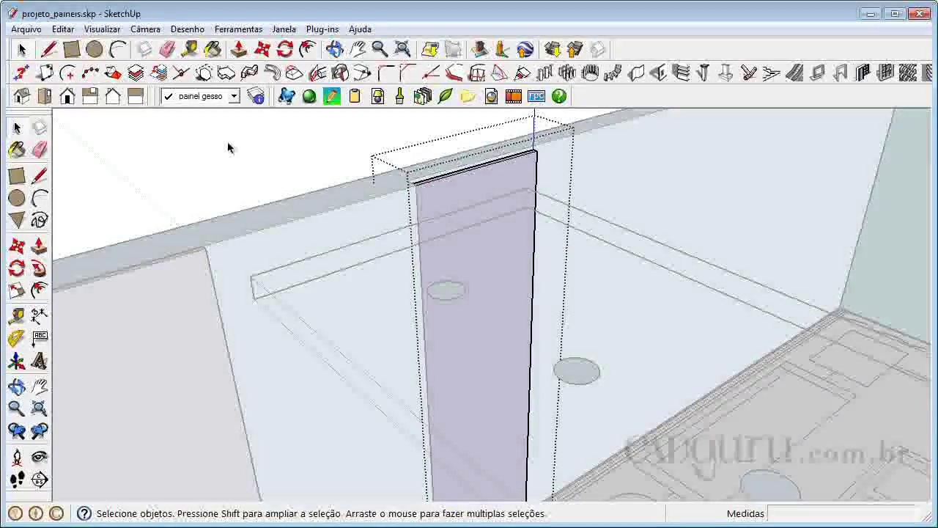
{"action": "scroll", "coordinate": [228, 148], "scroll_direction": "down", "scroll_amount": 3}
{"action": "middle_click_drag", "start_coordinate": [306, 159], "coordinate": [360, 214]}
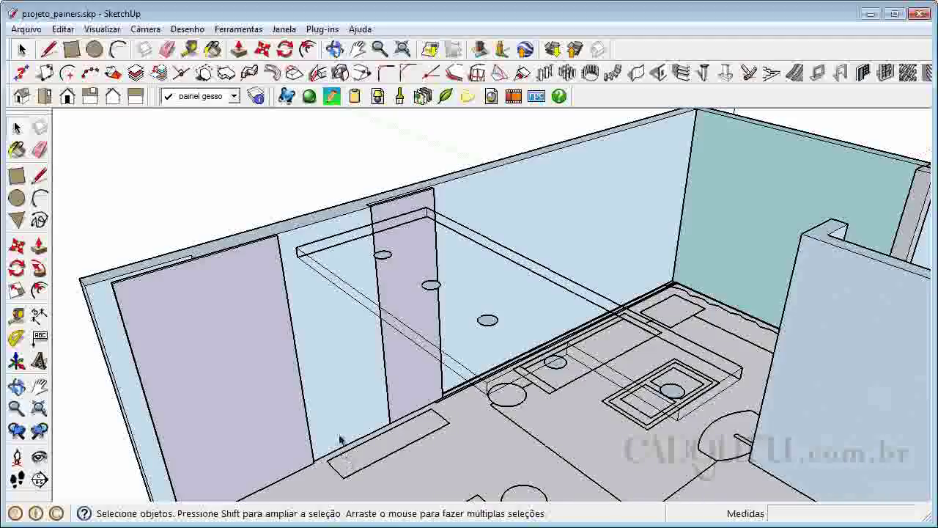
{"action": "scroll", "coordinate": [258, 227], "scroll_direction": "up", "scroll_amount": 5}
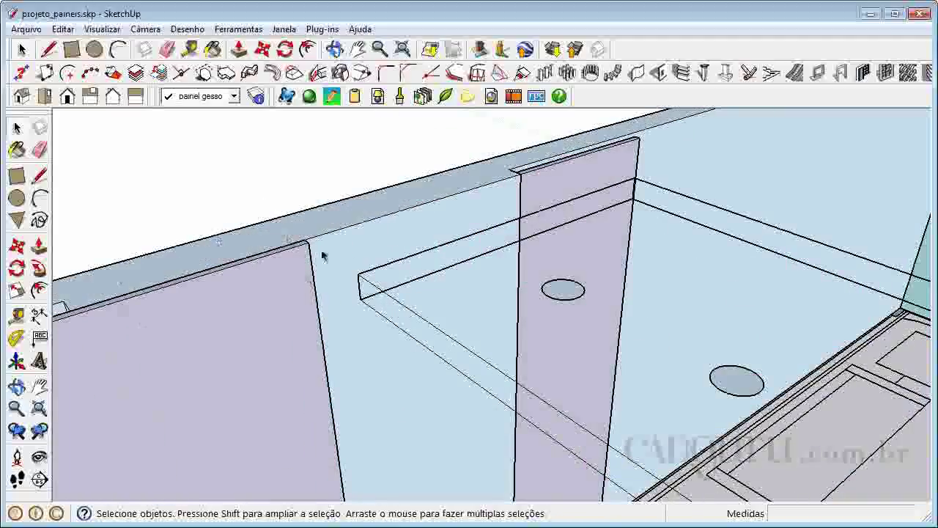
{"action": "scroll", "coordinate": [469, 266], "scroll_direction": "down", "scroll_amount": 4}
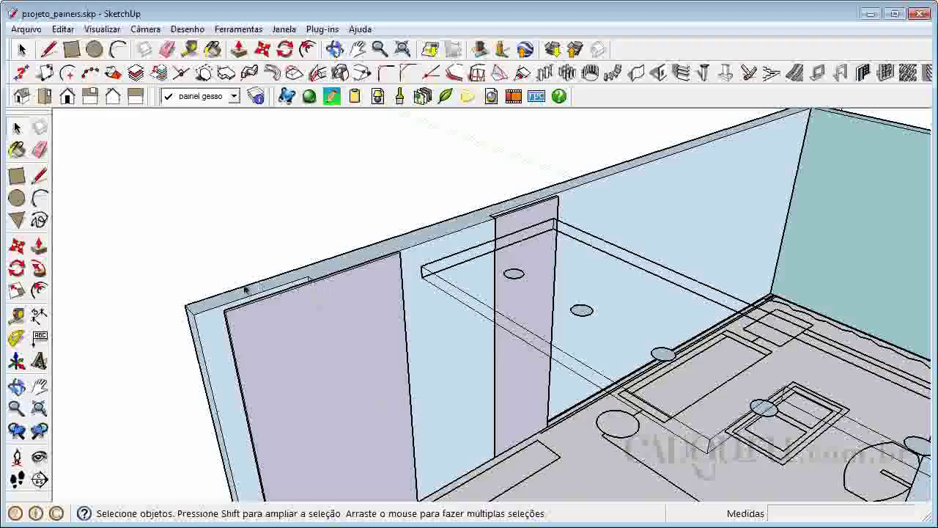
{"action": "scroll", "coordinate": [557, 253], "scroll_direction": "up", "scroll_amount": 4}
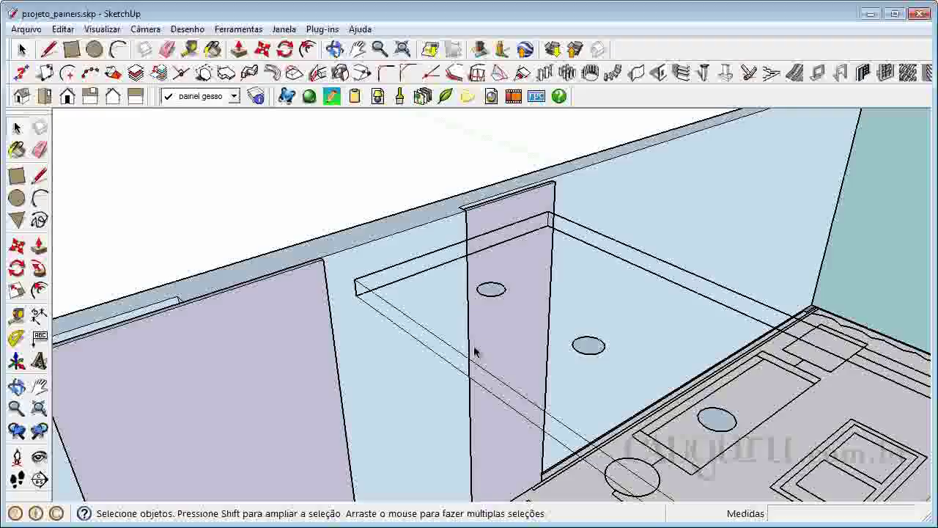
{"action": "scroll", "coordinate": [340, 291], "scroll_direction": "down", "scroll_amount": 3}
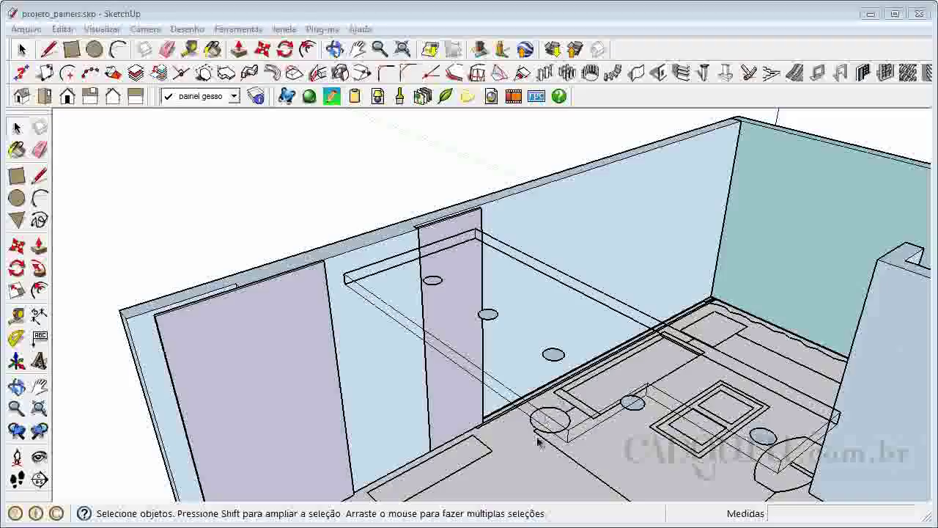
{"action": "left_click", "coordinate": [627, 385]}
- Draw a 4.6656 m by 0.0293 m rectangle over the long front panel outline, from beside the short panel to the teal end wall
{"action": "scroll", "coordinate": [593, 412], "scroll_direction": "up", "scroll_amount": 5}
{"action": "scroll", "coordinate": [350, 487], "scroll_direction": "up", "scroll_amount": 2}
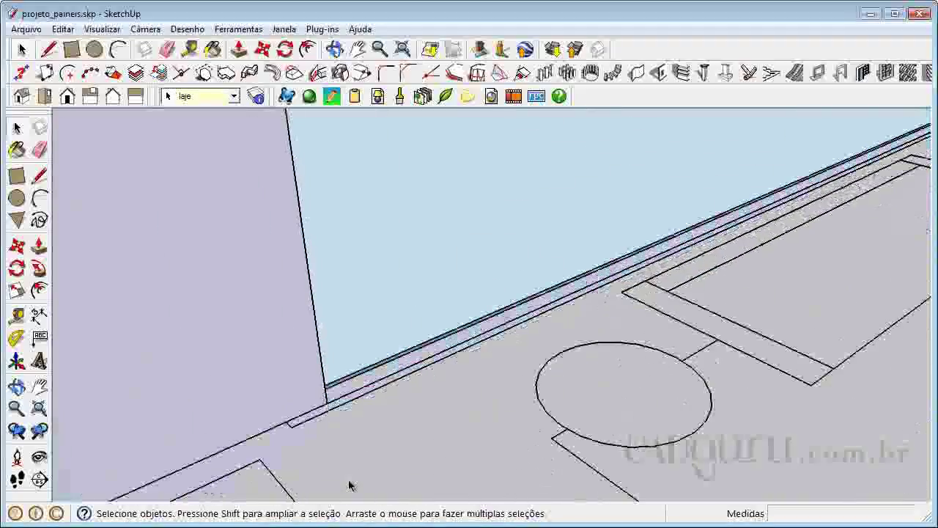
{"action": "left_click", "coordinate": [16, 179]}
{"action": "left_click", "coordinate": [286, 422]}
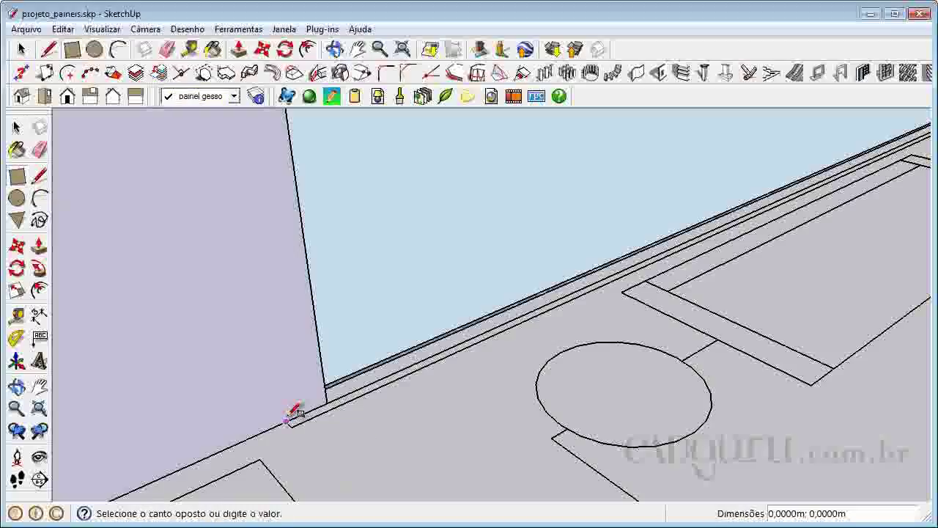
{"action": "scroll", "coordinate": [272, 443], "scroll_direction": "down", "scroll_amount": 4}
{"action": "scroll", "coordinate": [722, 234], "scroll_direction": "up", "scroll_amount": 3}
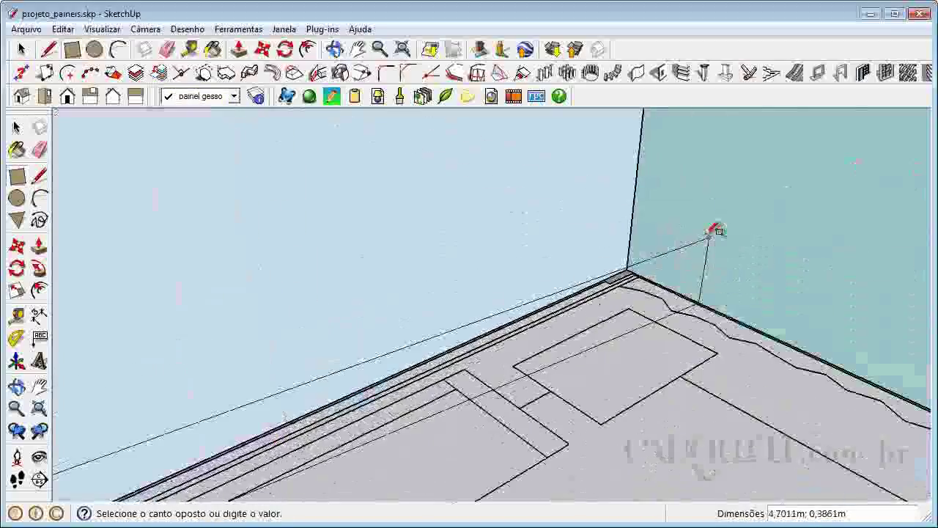
{"action": "scroll", "coordinate": [594, 247], "scroll_direction": "up", "scroll_amount": 5}
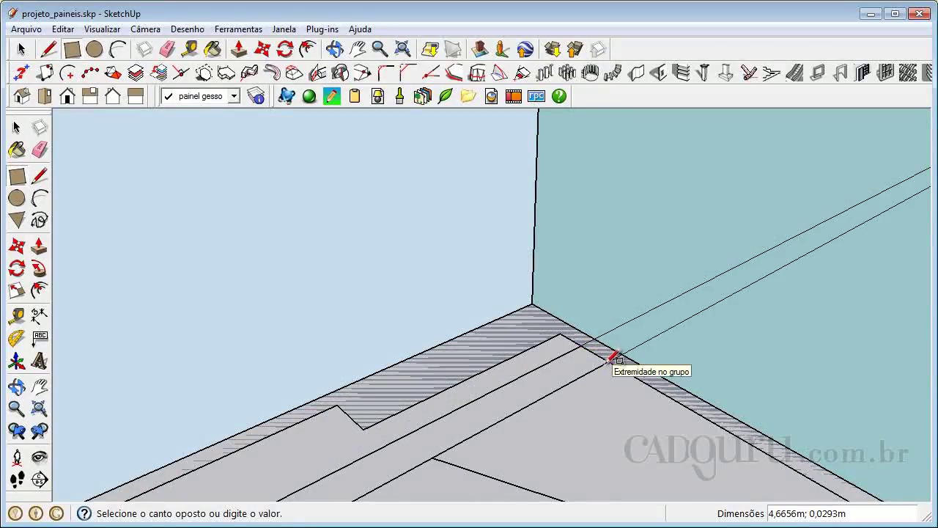
{"action": "left_click", "coordinate": [612, 357]}
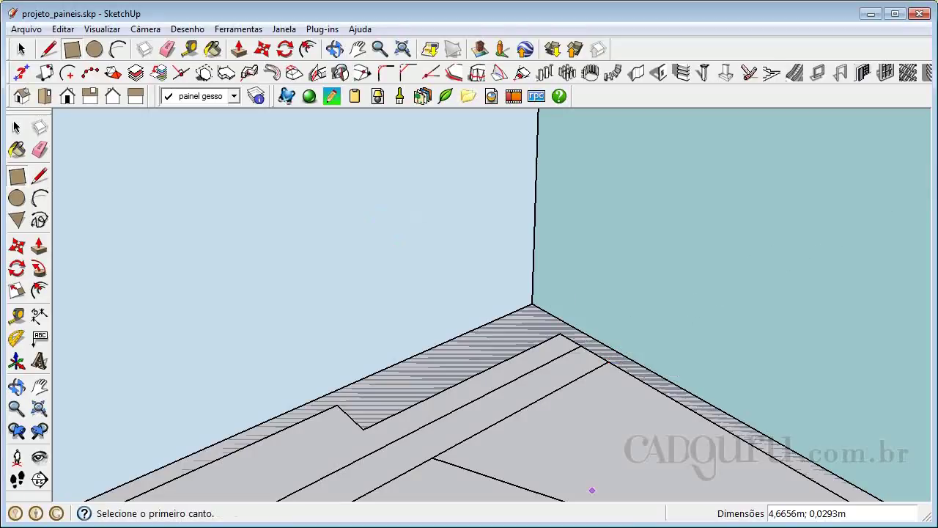
{"action": "scroll", "coordinate": [575, 378], "scroll_direction": "down", "scroll_amount": 2}
{"action": "scroll", "coordinate": [566, 383], "scroll_direction": "up", "scroll_amount": 1}
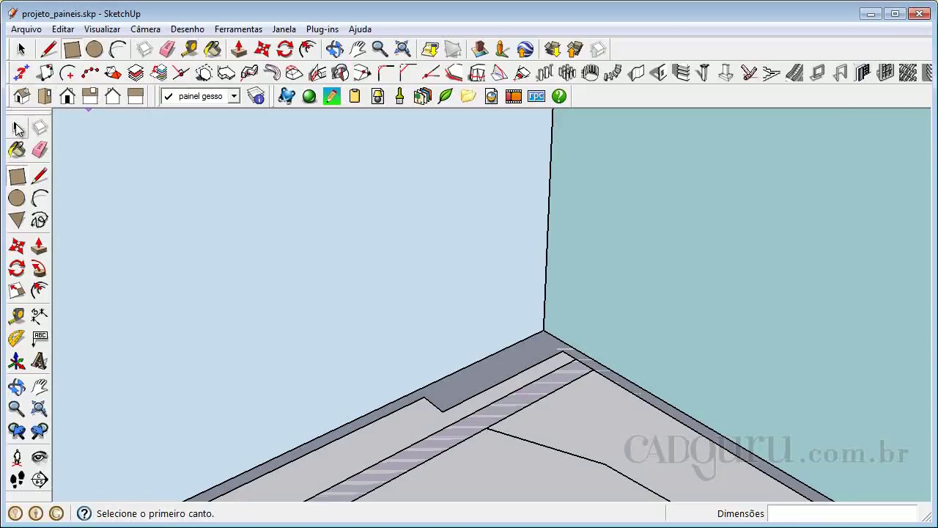
- Group the long front panel rectangle beside the teal end wall, including its edges
{"action": "left_click", "coordinate": [18, 128]}
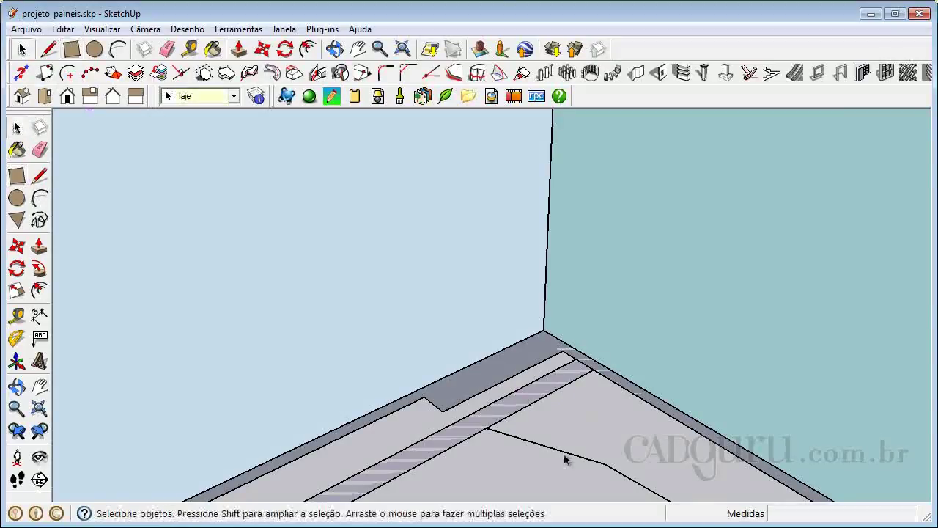
{"action": "left_click", "coordinate": [546, 395]}
{"action": "right_click", "coordinate": [550, 383]}
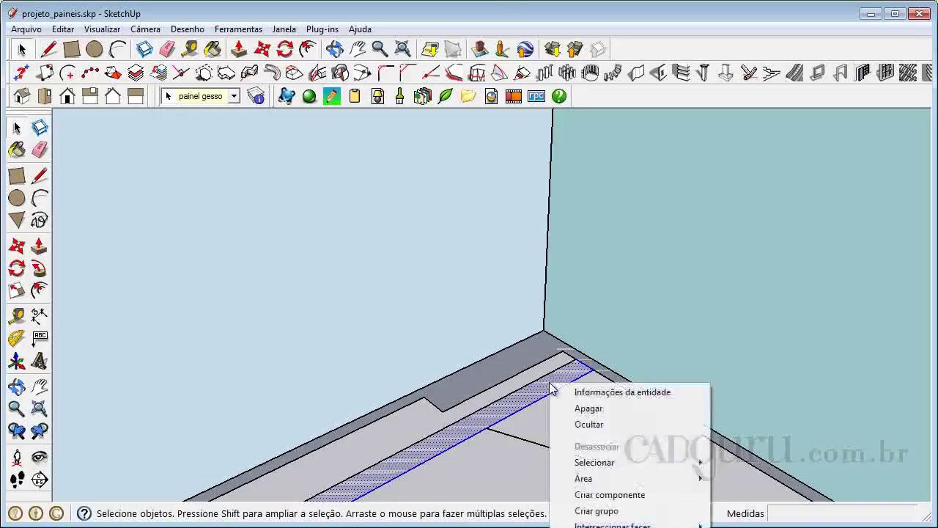
{"action": "left_click", "coordinate": [597, 511]}
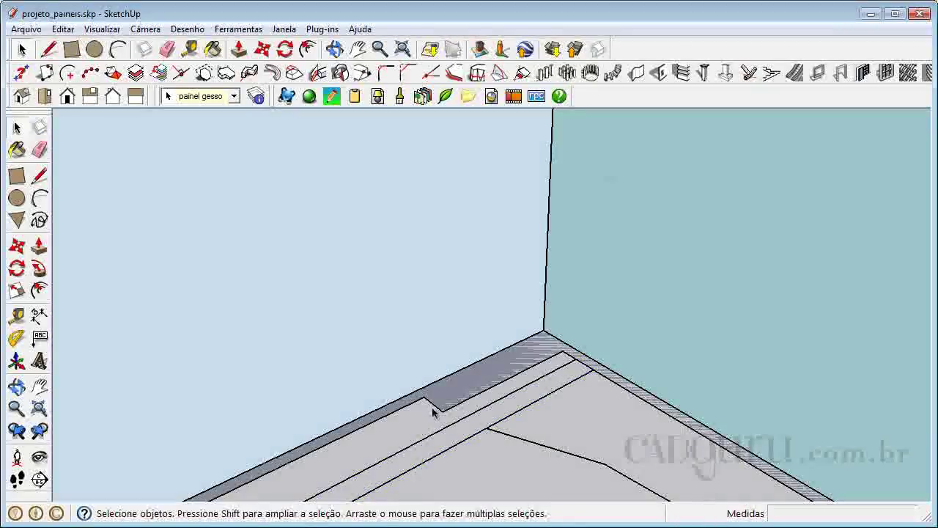
{"action": "double_click", "coordinate": [571, 380]}
{"action": "left_click", "coordinate": [565, 383]}
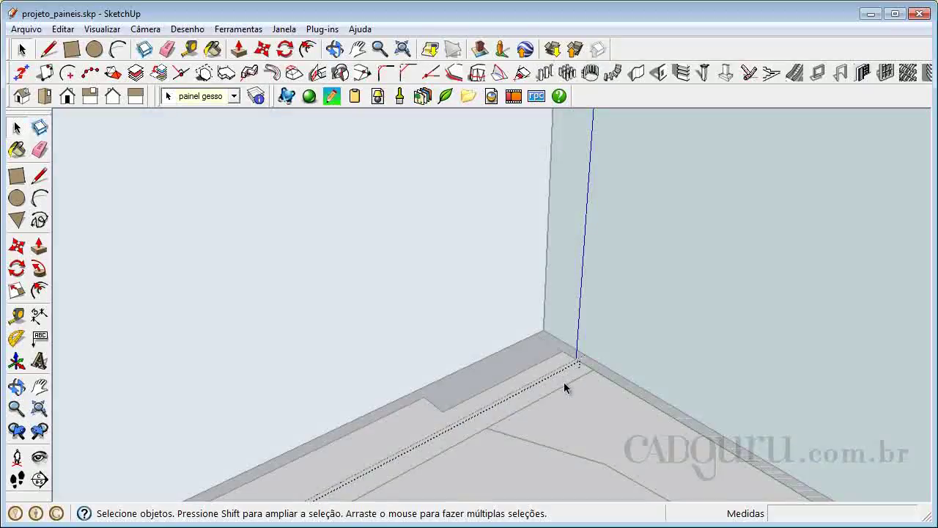
{"action": "scroll", "coordinate": [550, 294], "scroll_direction": "down", "scroll_amount": 6}
{"action": "scroll", "coordinate": [514, 300], "scroll_direction": "down", "scroll_amount": 5}
{"action": "left_click", "coordinate": [360, 146]}
{"action": "scroll", "coordinate": [457, 299], "scroll_direction": "up", "scroll_amount": 7}
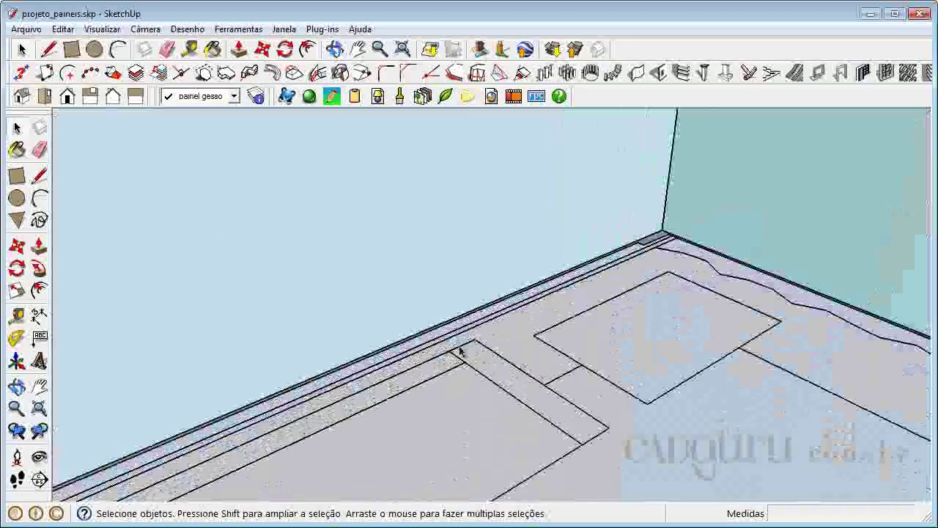
- Extrude the long front panel's face inside its group to a height of 2.70 m, and leave the group
{"action": "double_click", "coordinate": [434, 346]}
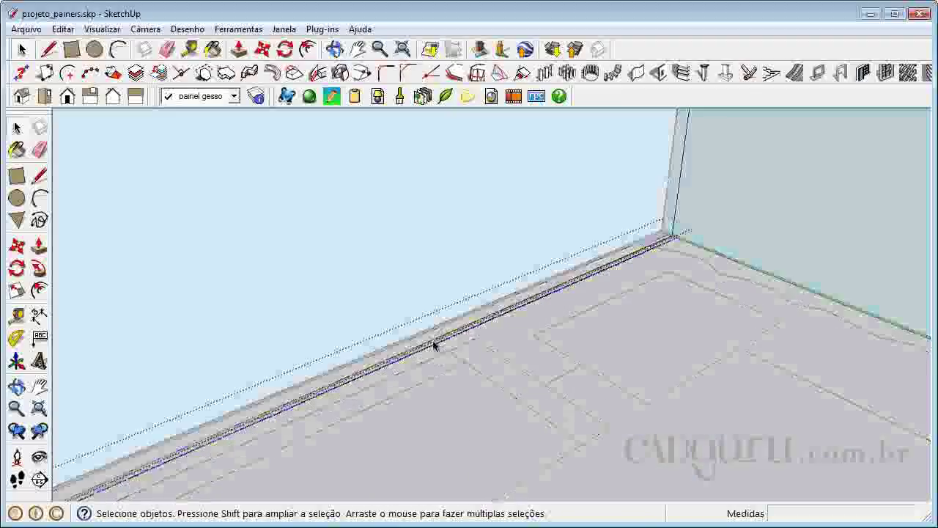
{"action": "left_click", "coordinate": [39, 248]}
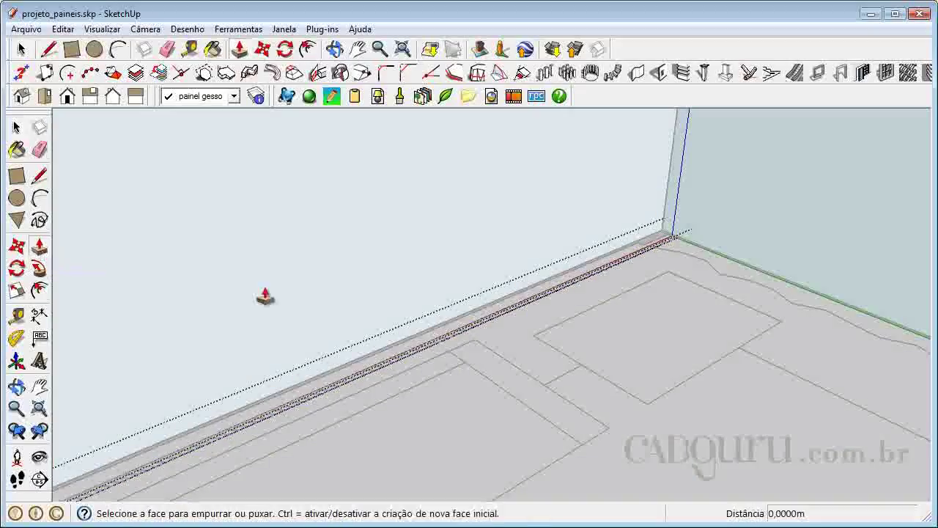
{"action": "left_click", "coordinate": [454, 343]}
{"action": "scroll", "coordinate": [540, 220], "scroll_direction": "down", "scroll_amount": 8}
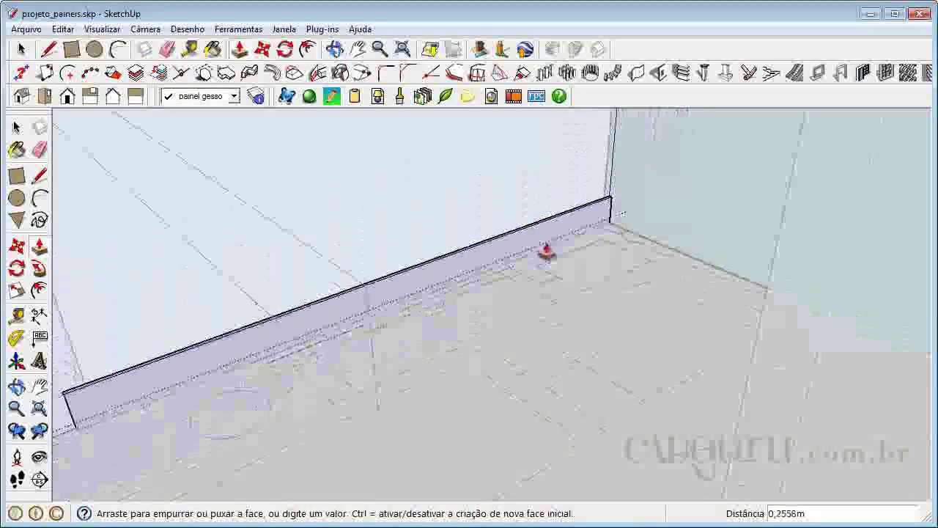
{"action": "scroll", "coordinate": [320, 134], "scroll_direction": "up", "scroll_amount": 1}
{"action": "scroll", "coordinate": [320, 134], "scroll_direction": "up", "scroll_amount": 4}
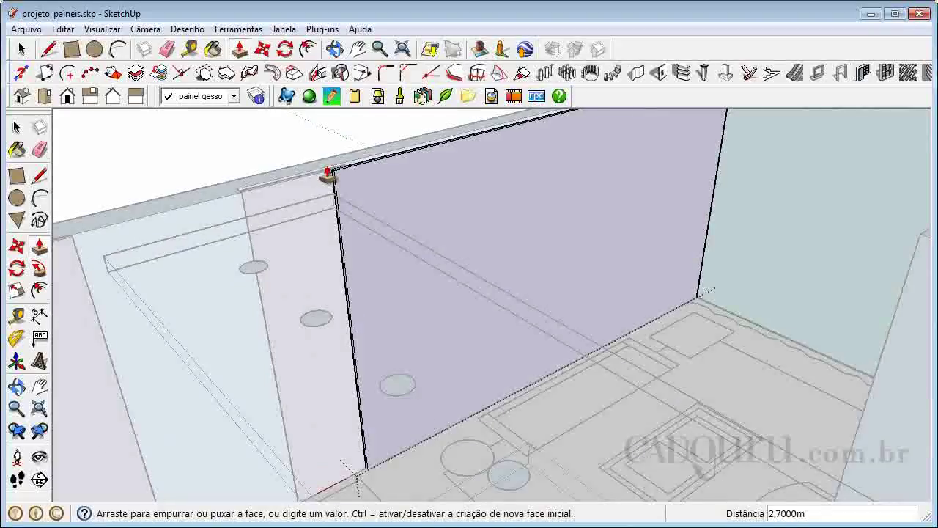
{"action": "scroll", "coordinate": [328, 182], "scroll_direction": "up", "scroll_amount": 5}
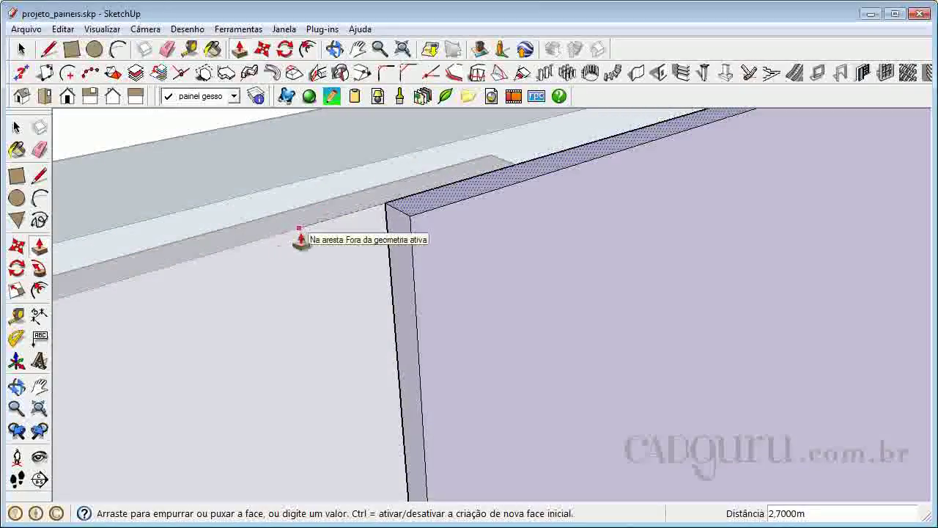
{"action": "left_click", "coordinate": [300, 231]}
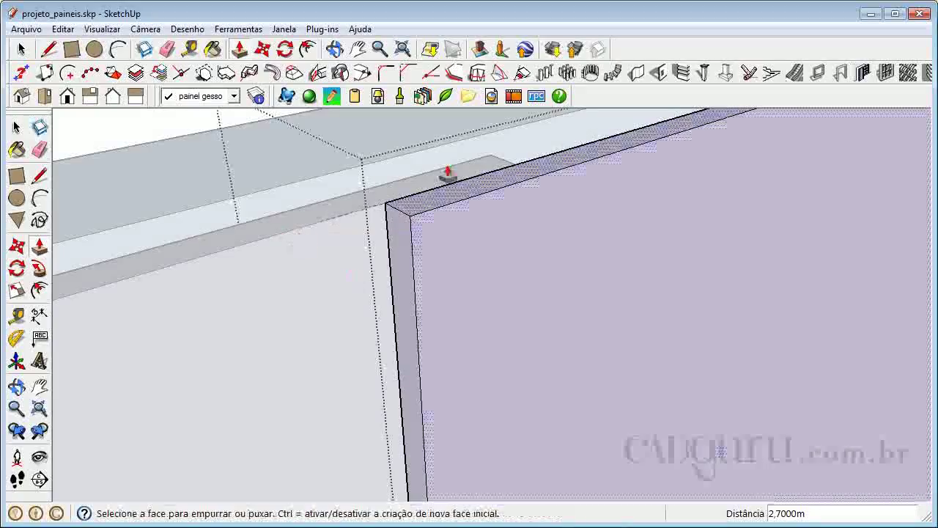
{"action": "scroll", "coordinate": [450, 176], "scroll_direction": "down", "scroll_amount": 5}
{"action": "scroll", "coordinate": [466, 214], "scroll_direction": "down", "scroll_amount": 1}
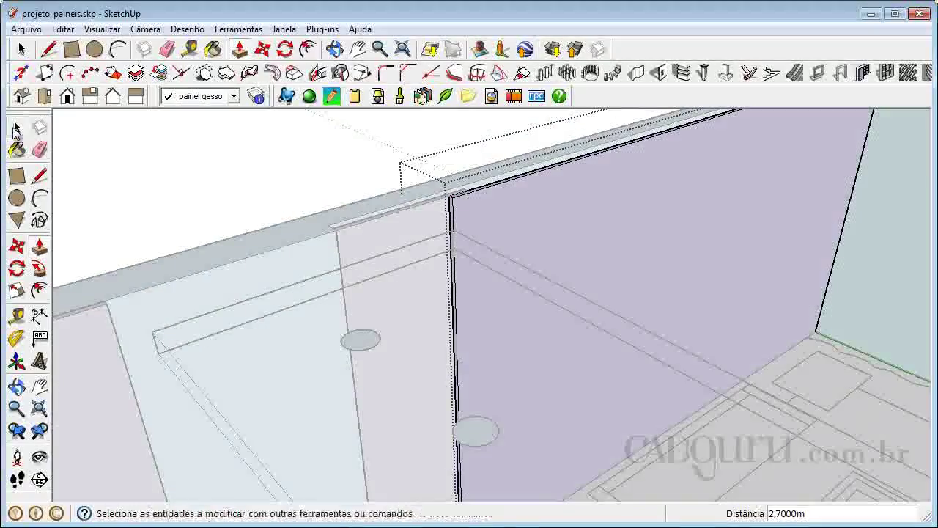
{"action": "left_click", "coordinate": [17, 129]}
{"action": "left_click", "coordinate": [281, 159]}
{"action": "scroll", "coordinate": [497, 216], "scroll_direction": "down", "scroll_amount": 2}
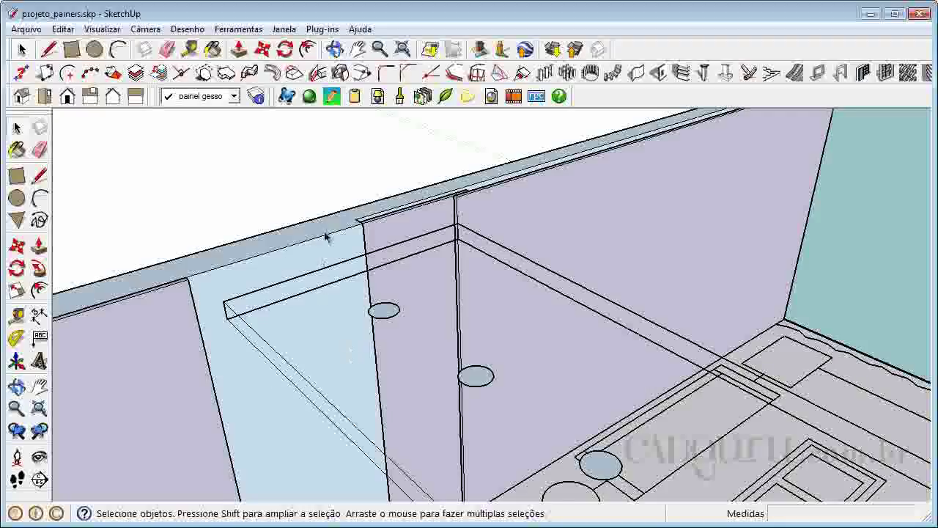
{"action": "scroll", "coordinate": [331, 205], "scroll_direction": "down", "scroll_amount": 3}
{"action": "scroll", "coordinate": [335, 222], "scroll_direction": "down", "scroll_amount": 5}
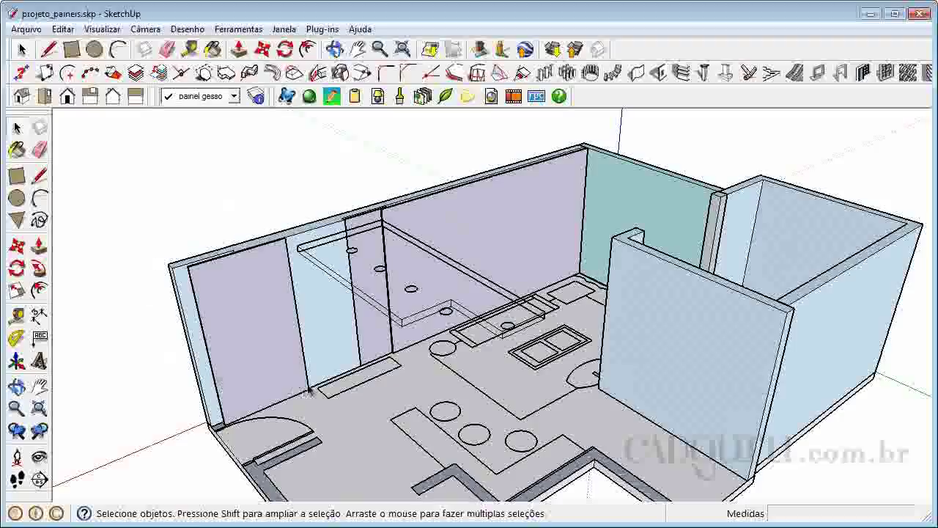
{"action": "scroll", "coordinate": [317, 293], "scroll_direction": "down", "scroll_amount": 3}
{"action": "scroll", "coordinate": [411, 417], "scroll_direction": "up", "scroll_amount": 3}
{"action": "scroll", "coordinate": [503, 373], "scroll_direction": "up", "scroll_amount": 1}
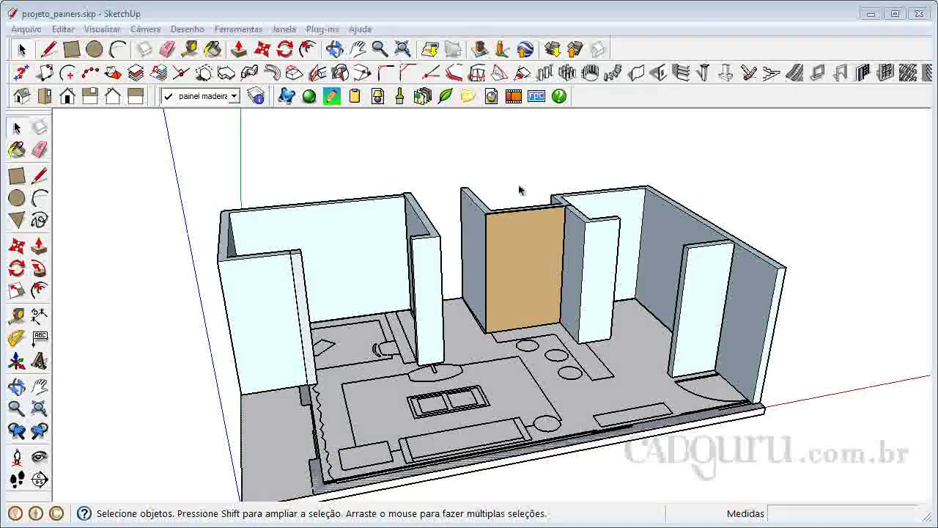
- Open the wood panel's group and place a horizontal guide 0.5 m above the panel's lower edge
{"action": "scroll", "coordinate": [540, 258], "scroll_direction": "up", "scroll_amount": 5}
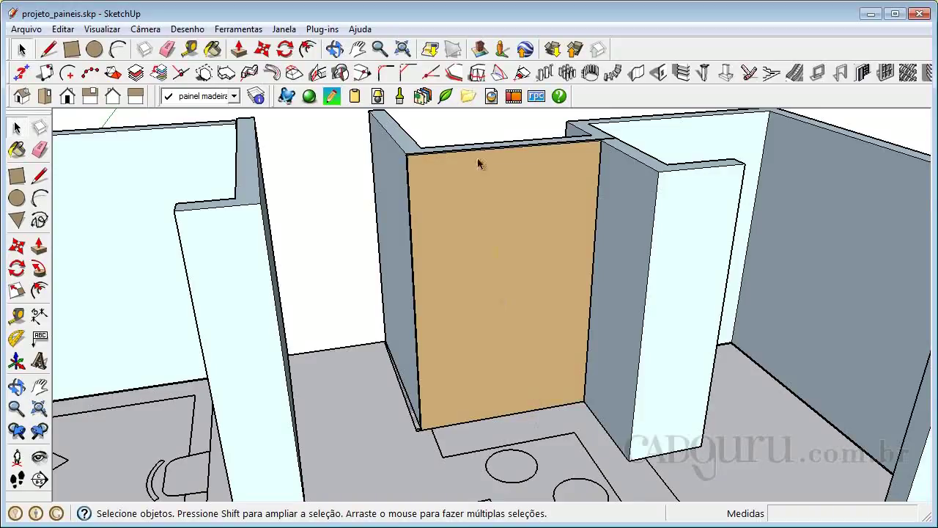
{"action": "left_click", "coordinate": [501, 280]}
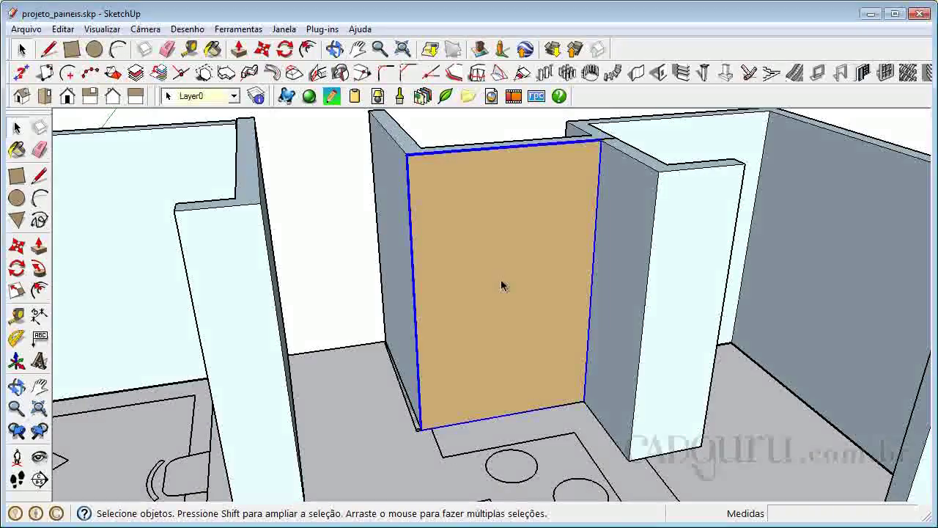
{"action": "double_click", "coordinate": [502, 281]}
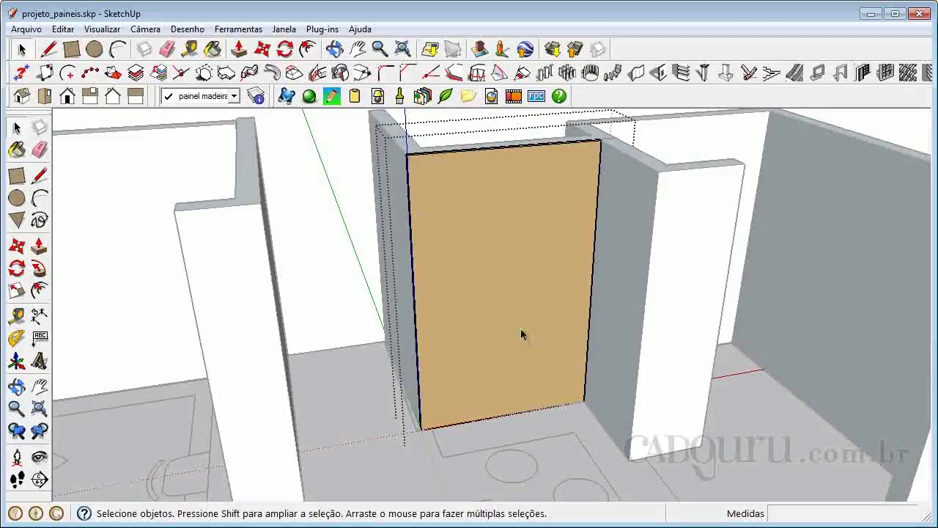
{"action": "left_click", "coordinate": [18, 317]}
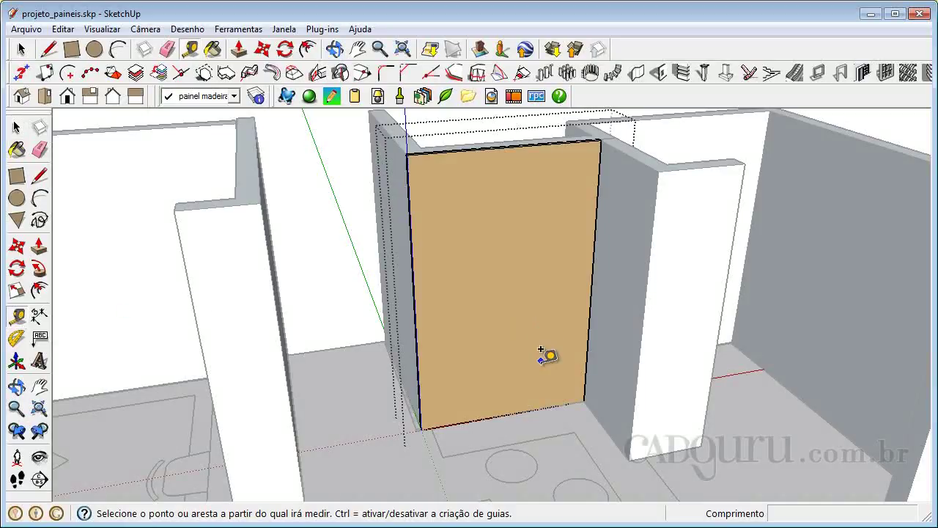
{"action": "left_click", "coordinate": [536, 403]}
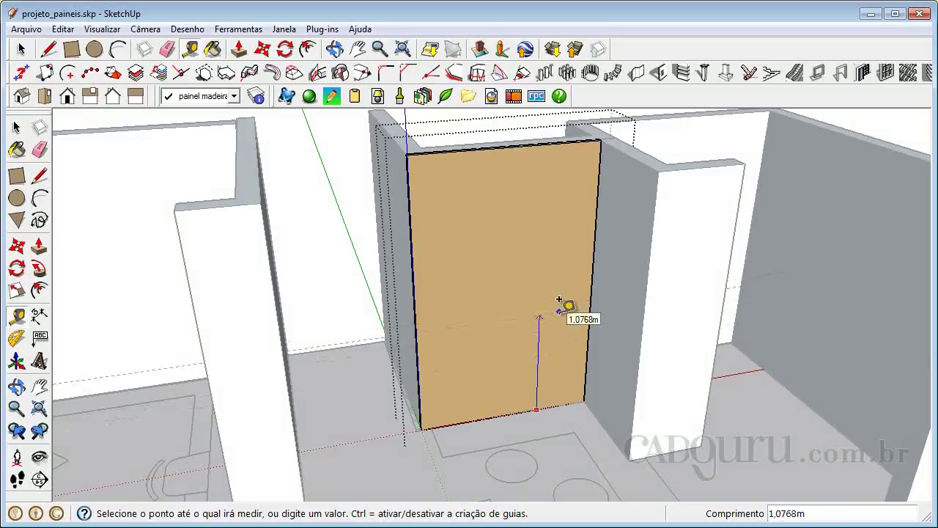
{"action": "type", "text": "0,5"}
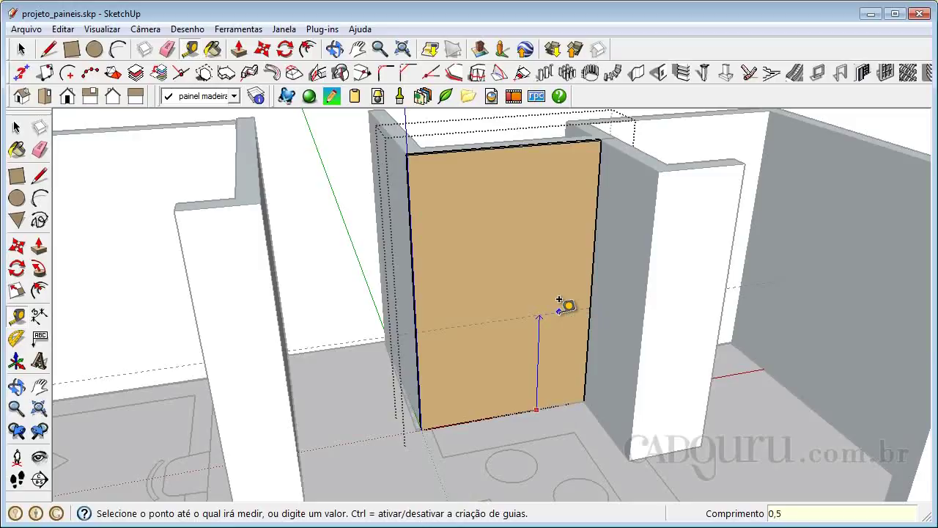
{"action": "key", "text": "Return"}
- Place a second horizontal guide on the wood panel 0.05 m above the first one
{"action": "scroll", "coordinate": [535, 381], "scroll_direction": "up", "scroll_amount": 3}
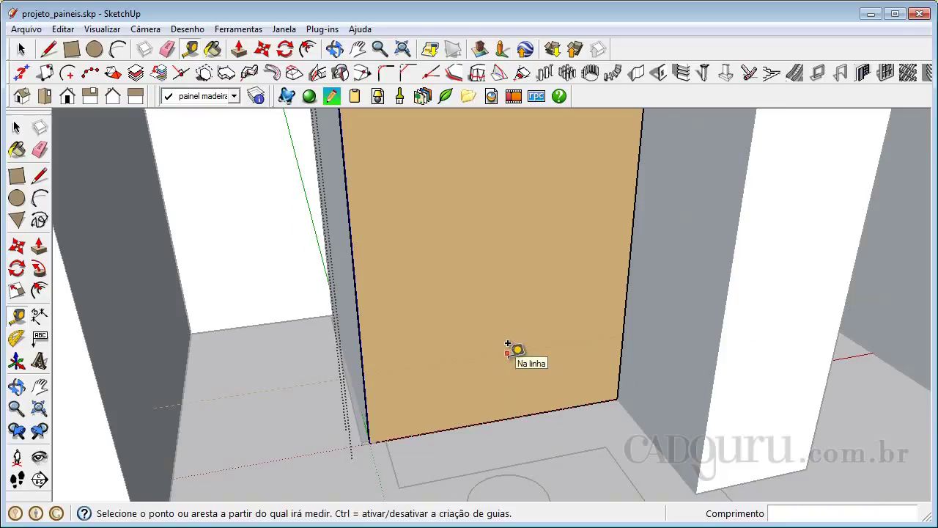
{"action": "scroll", "coordinate": [509, 346], "scroll_direction": "up", "scroll_amount": 2}
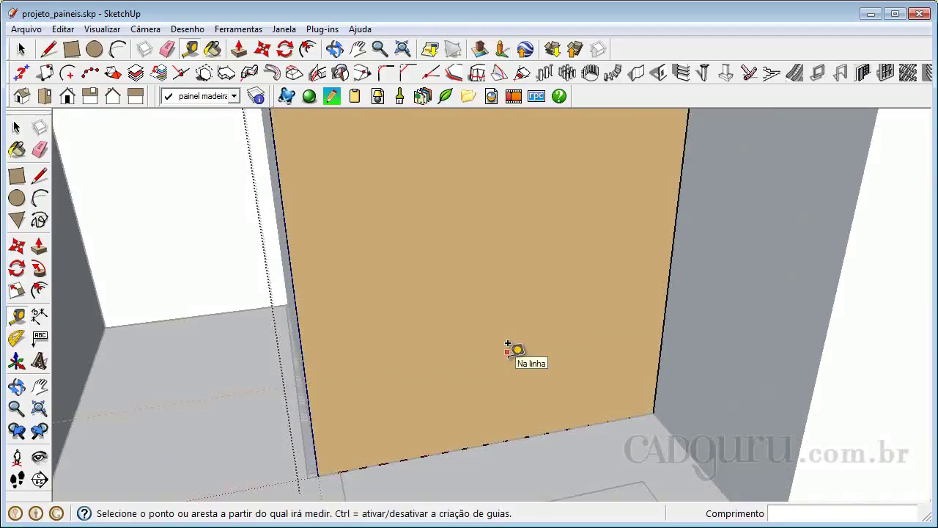
{"action": "left_click", "coordinate": [459, 343]}
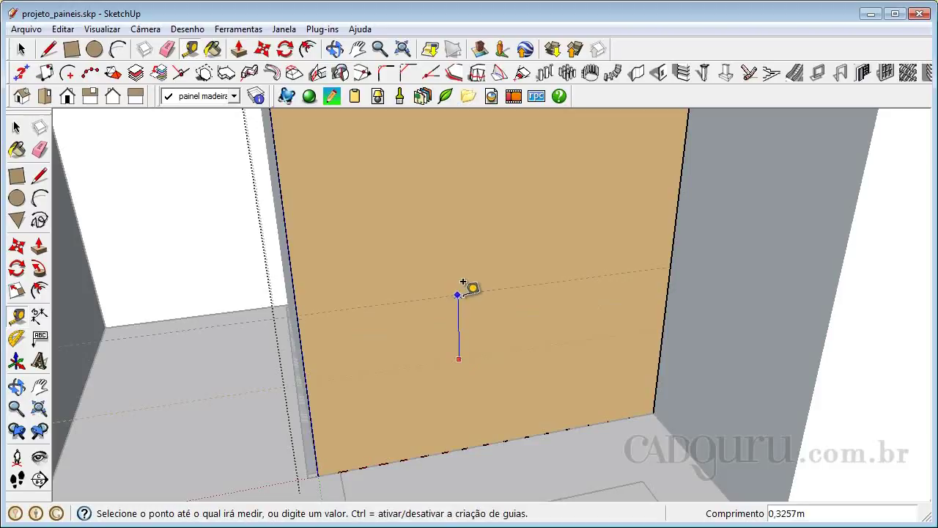
{"action": "type", "text": "0,"}
{"action": "key", "text": "Escape"}
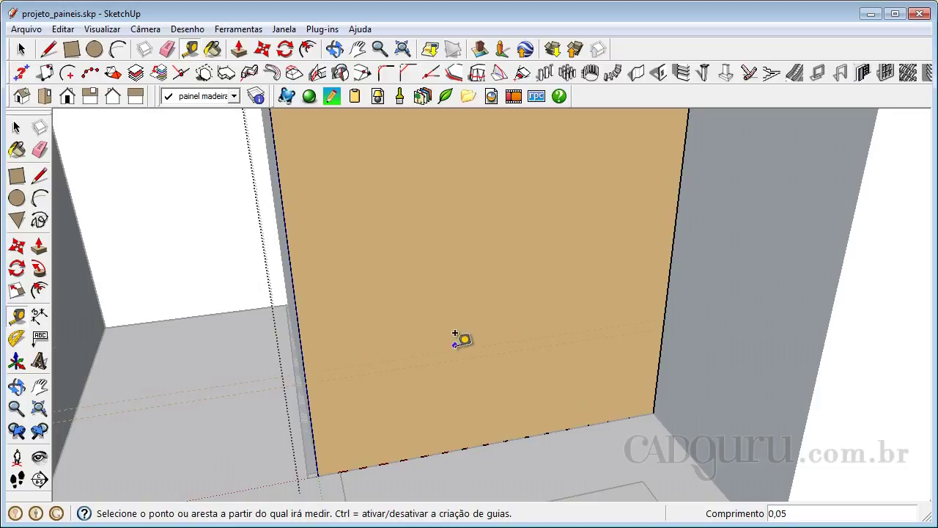
- Place a third horizontal guide on the wood panel 0.5 m above the upper guide of the first pair
{"action": "scroll", "coordinate": [449, 349], "scroll_direction": "up", "scroll_amount": 2}
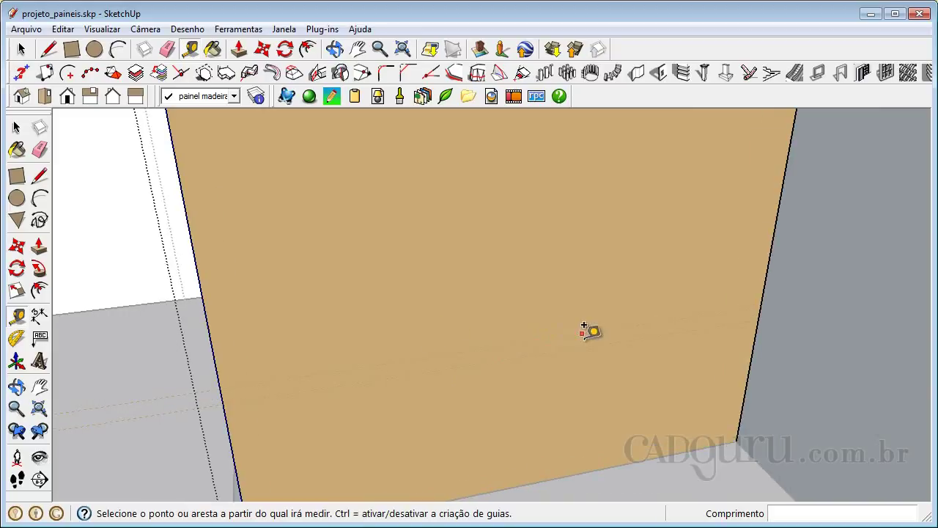
{"action": "scroll", "coordinate": [602, 352], "scroll_direction": "down", "scroll_amount": 2}
{"action": "scroll", "coordinate": [597, 352], "scroll_direction": "down", "scroll_amount": 1}
{"action": "left_click", "coordinate": [559, 344]}
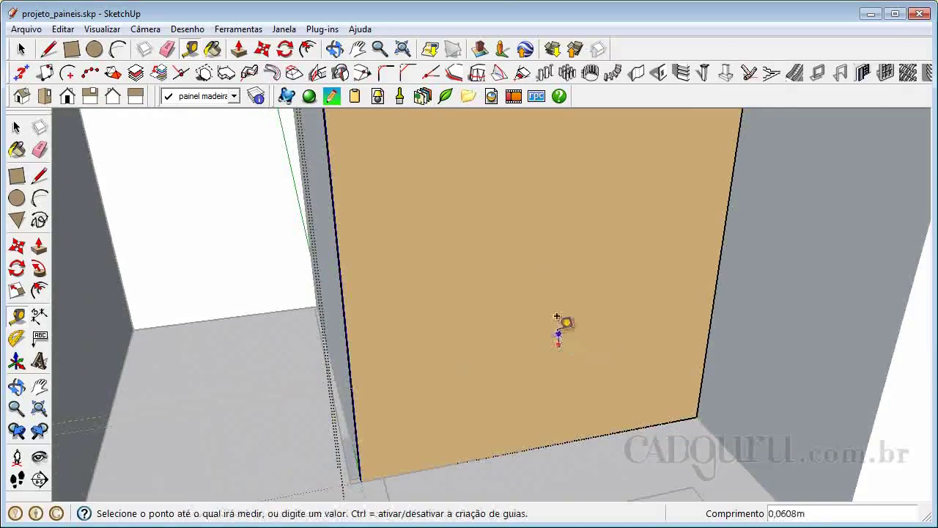
{"action": "type", "text": "0"}
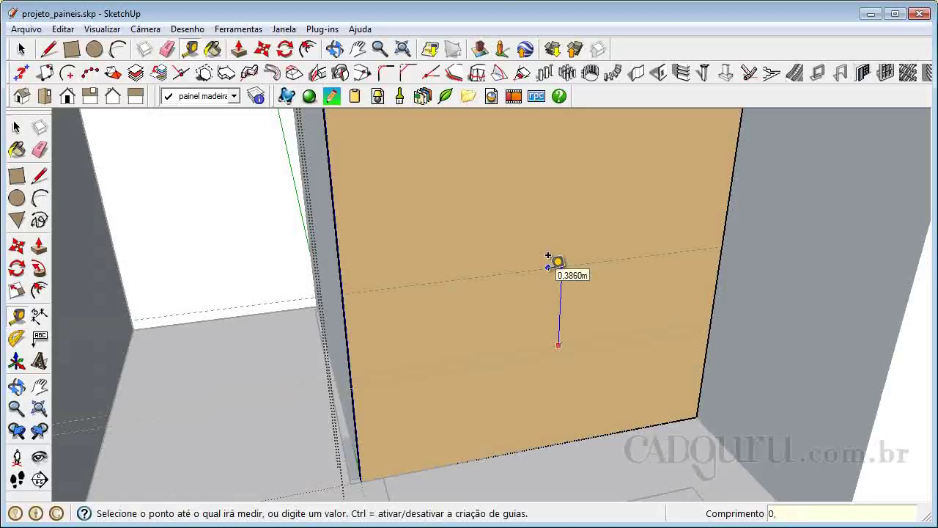
{"action": "type", "text": ",5"}
{"action": "key", "text": "Return"}
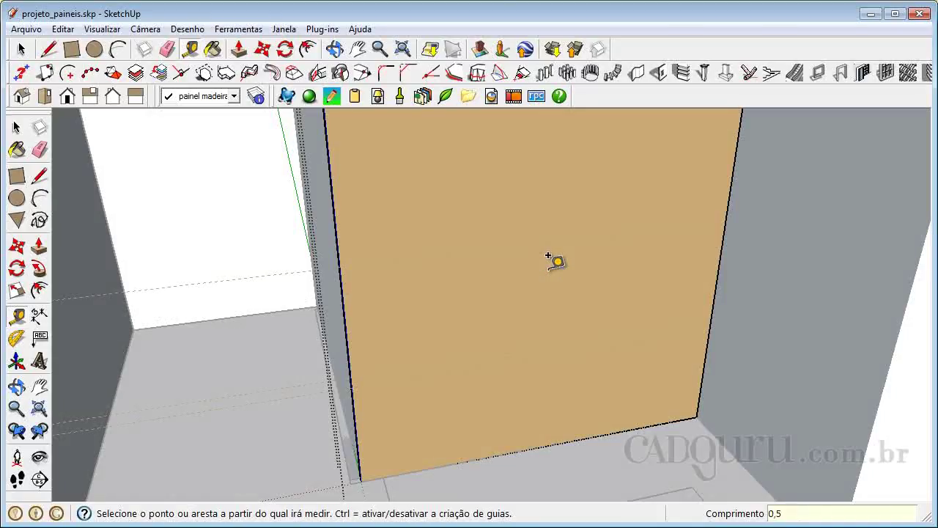
- Place a fourth horizontal guide 0.05 m above the third one to complete the second pair on the wood panel
{"action": "left_click", "coordinate": [581, 239]}
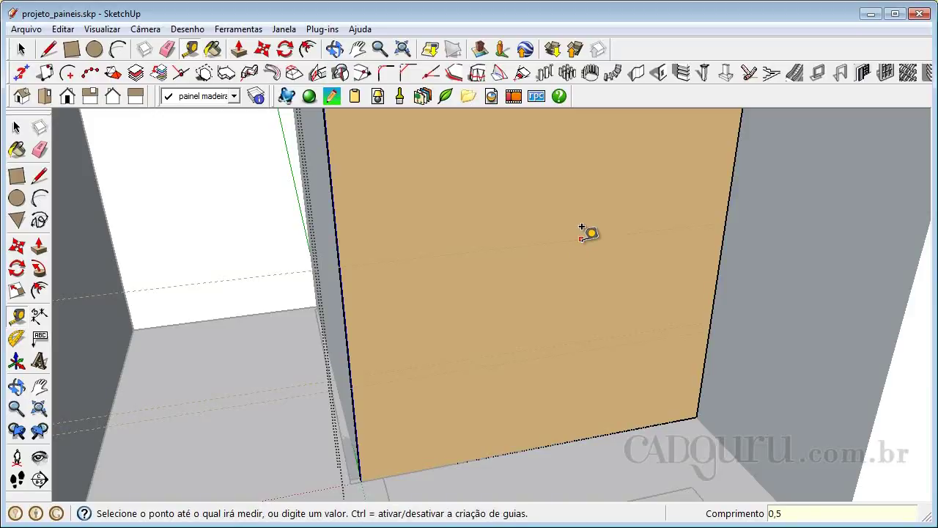
{"action": "left_click", "coordinate": [583, 180]}
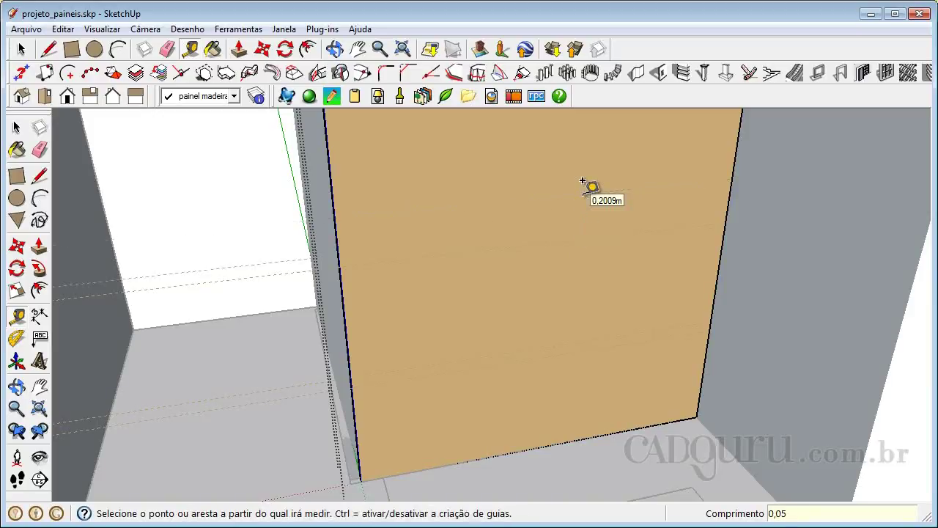
{"action": "scroll", "coordinate": [561, 364], "scroll_direction": "down", "scroll_amount": 10}
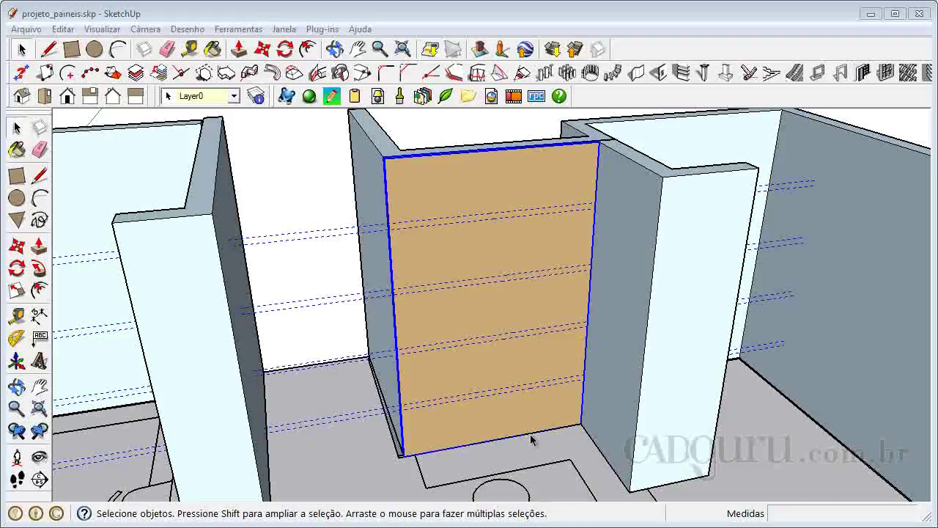
- Open the wood panel's group and place a vertical guide on its side face, 0.03 m in from the front edge
{"action": "double_click", "coordinate": [460, 317]}
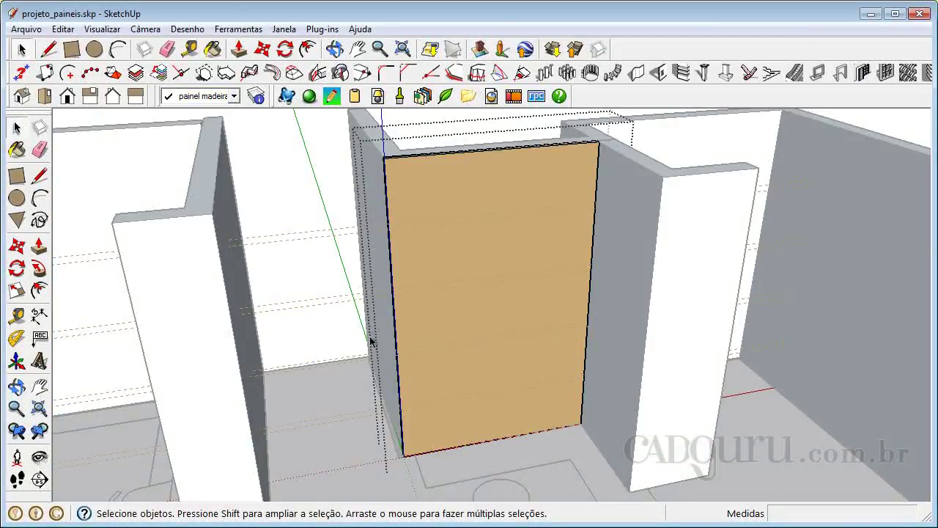
{"action": "left_click", "coordinate": [16, 387]}
{"action": "left_click_drag", "start_coordinate": [433, 385], "coordinate": [614, 402]}
{"action": "left_click_drag", "start_coordinate": [559, 339], "coordinate": [582, 440]}
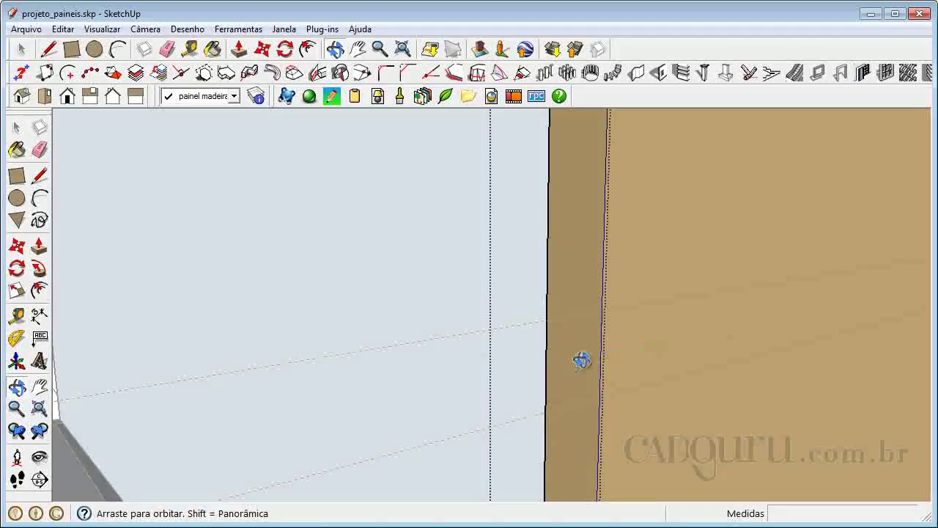
{"action": "left_click_drag", "start_coordinate": [579, 337], "coordinate": [589, 350]}
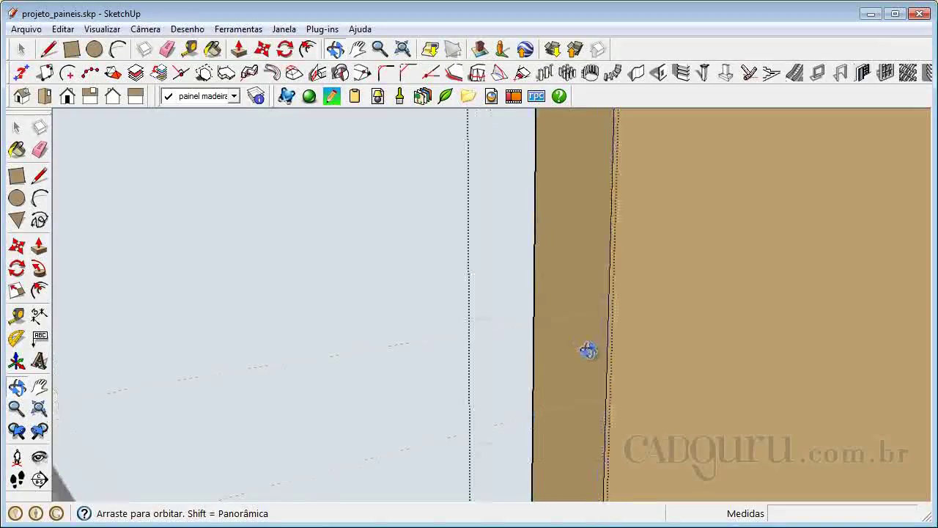
{"action": "right_click", "coordinate": [576, 350]}
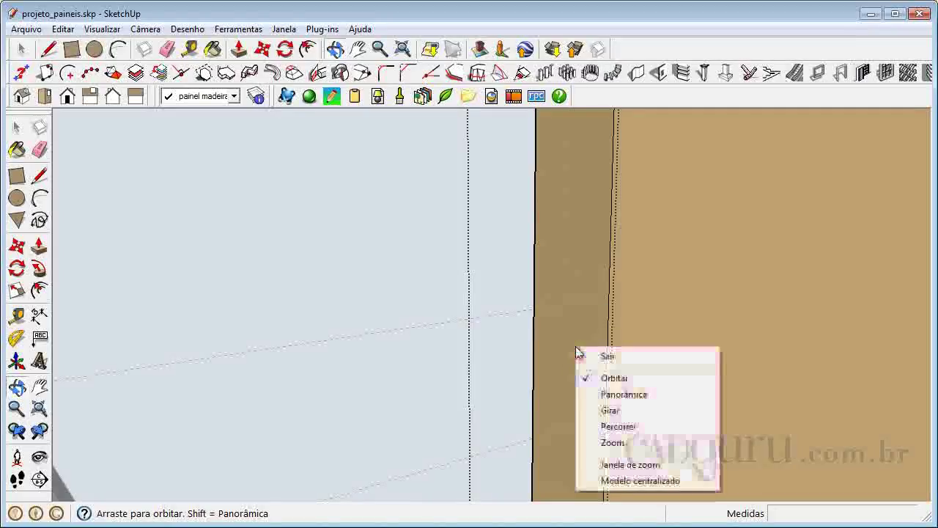
{"action": "left_click", "coordinate": [608, 358]}
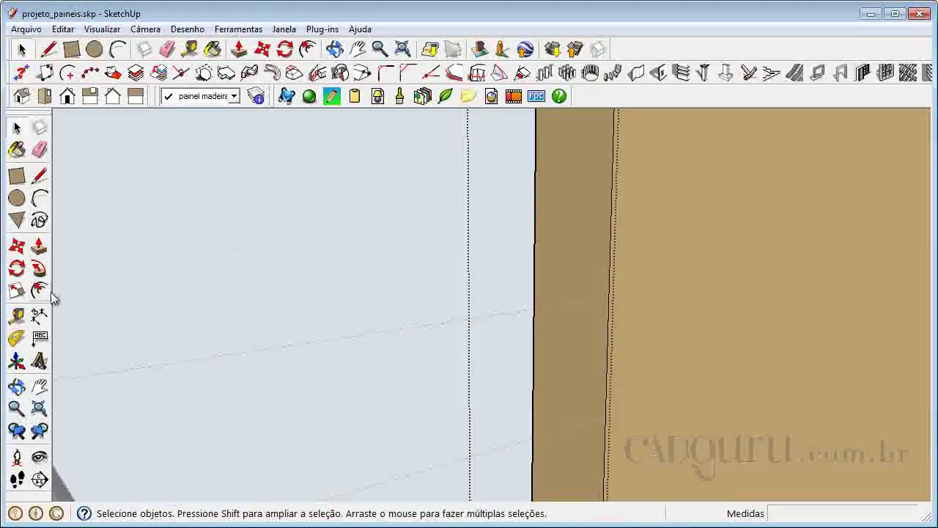
{"action": "left_click", "coordinate": [17, 317]}
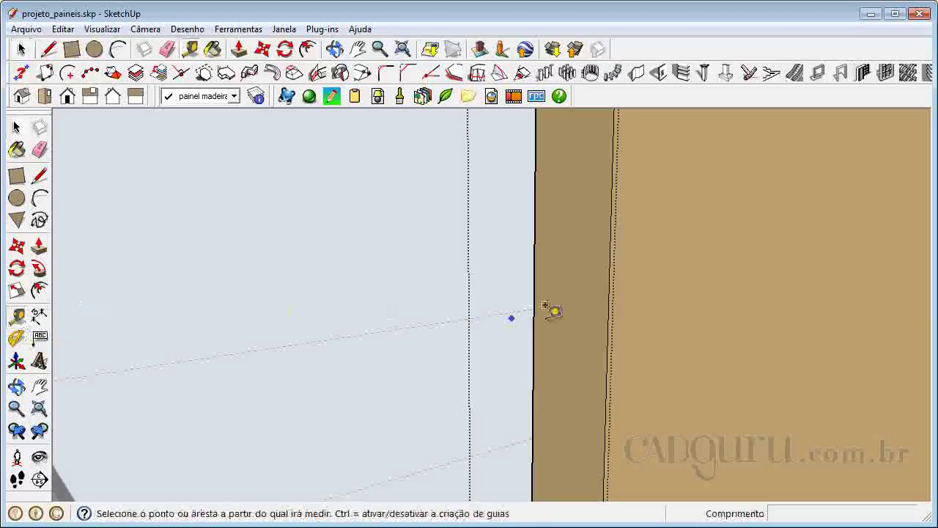
{"action": "left_click", "coordinate": [608, 307]}
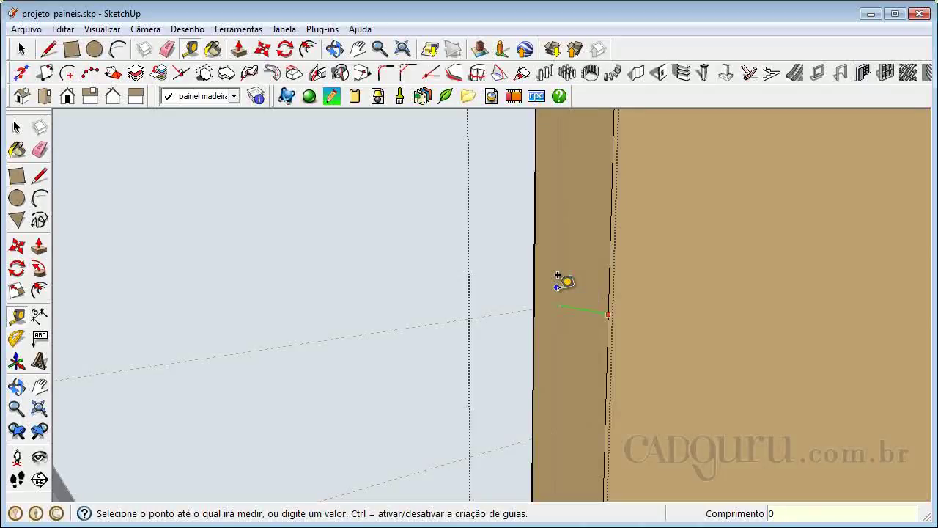
{"action": "left_click", "coordinate": [558, 275]}
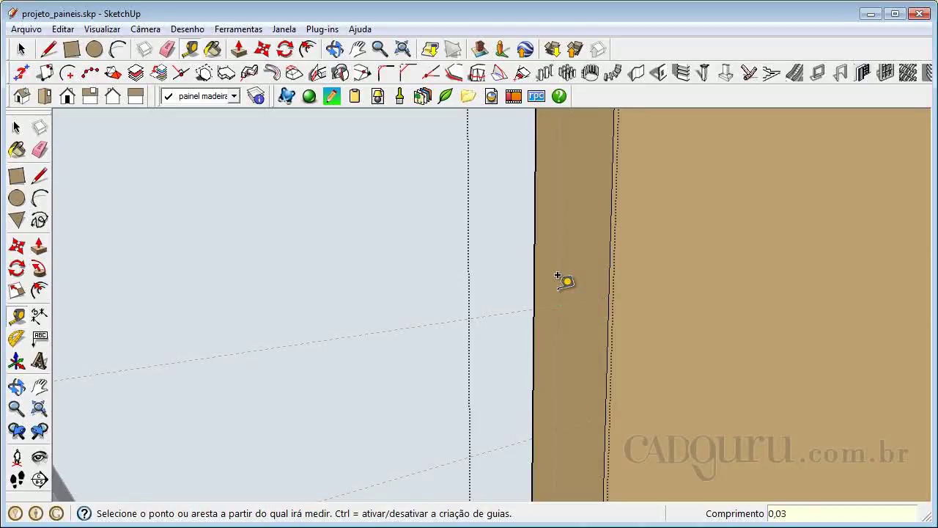
{"action": "scroll", "coordinate": [557, 276], "scroll_direction": "up", "scroll_amount": 2}
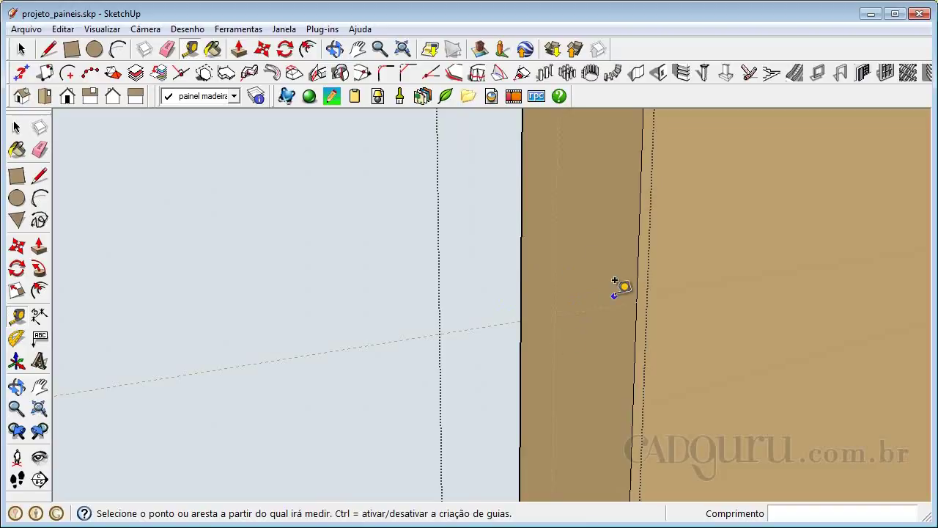
- Draw a closed 0.03 m deep by 0.05 m high groove profile on the panel's side face, between the lowest pair of horizontal guides
{"action": "left_click", "coordinate": [17, 129]}
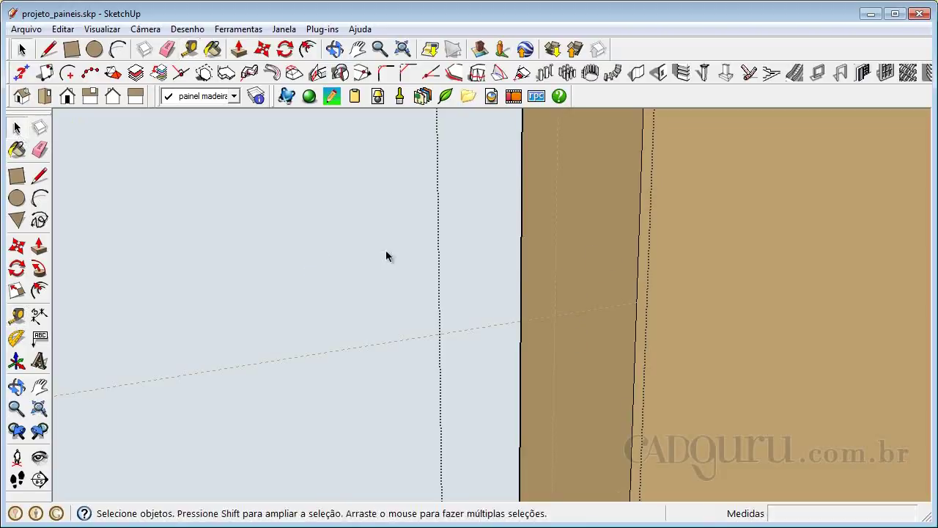
{"action": "left_click", "coordinate": [556, 299]}
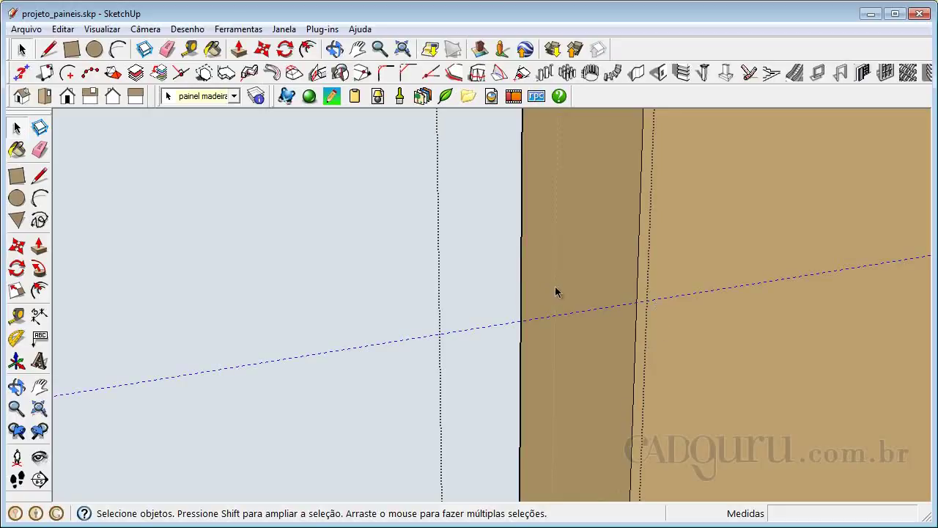
{"action": "scroll", "coordinate": [554, 245], "scroll_direction": "down", "scroll_amount": 2}
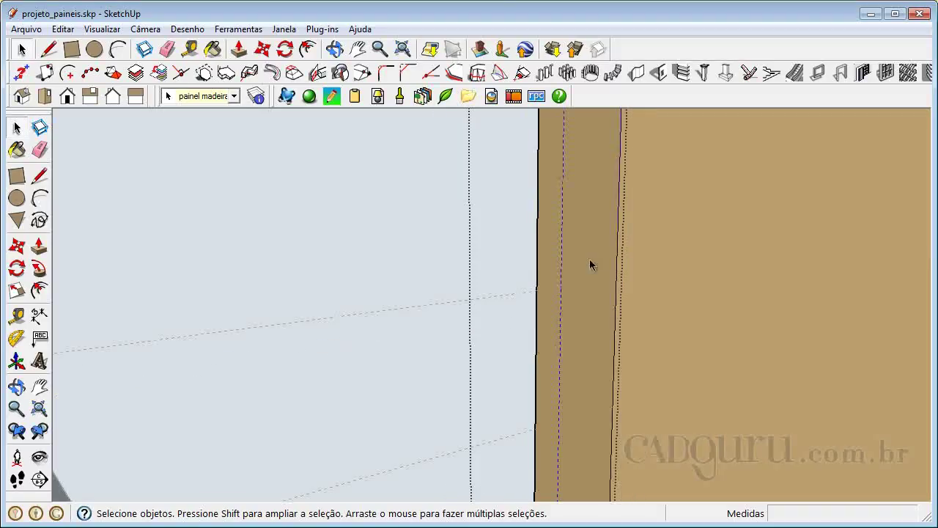
{"action": "left_click", "coordinate": [40, 176]}
{"action": "scroll", "coordinate": [616, 269], "scroll_direction": "up", "scroll_amount": 3}
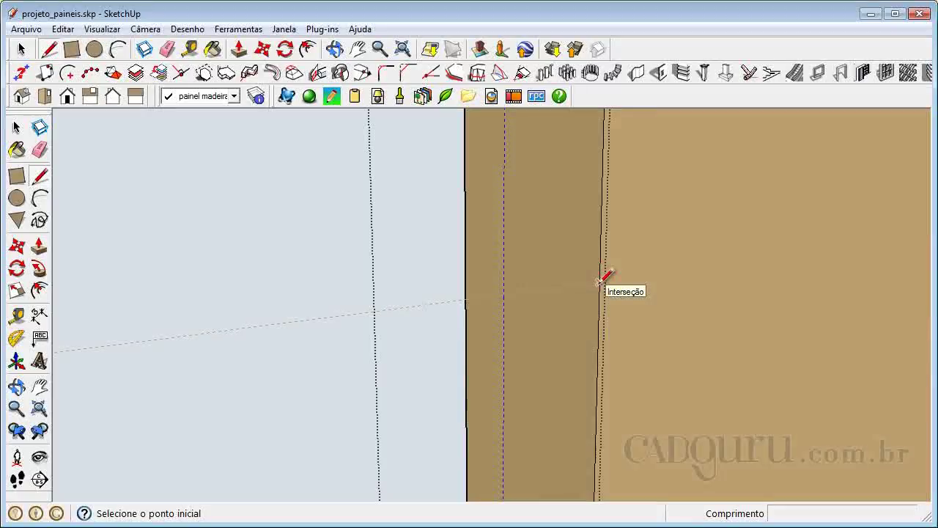
{"action": "left_click", "coordinate": [599, 282]}
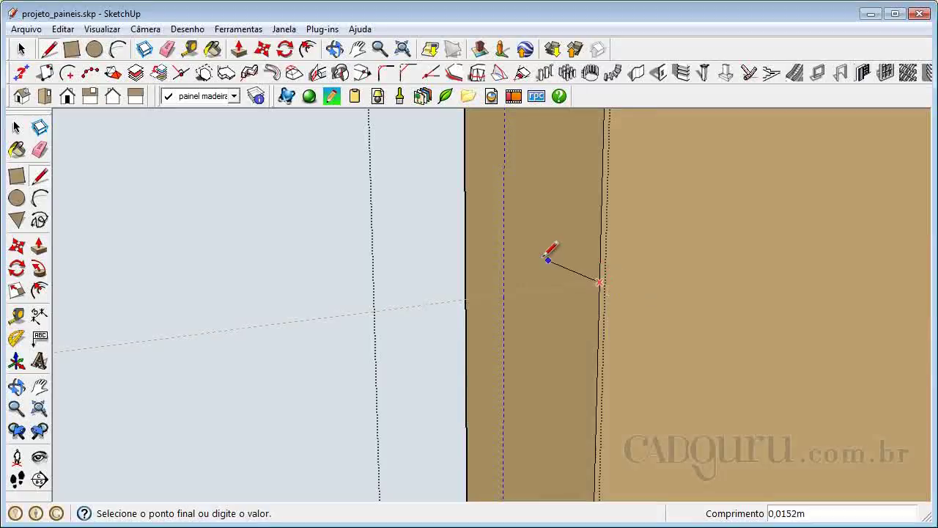
{"action": "left_click", "coordinate": [504, 267]}
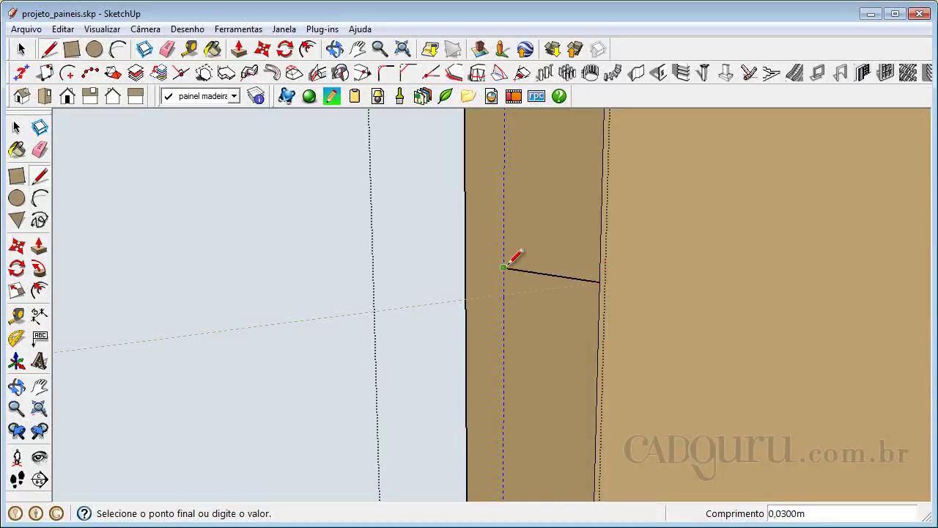
{"action": "scroll", "coordinate": [509, 264], "scroll_direction": "down", "scroll_amount": 3}
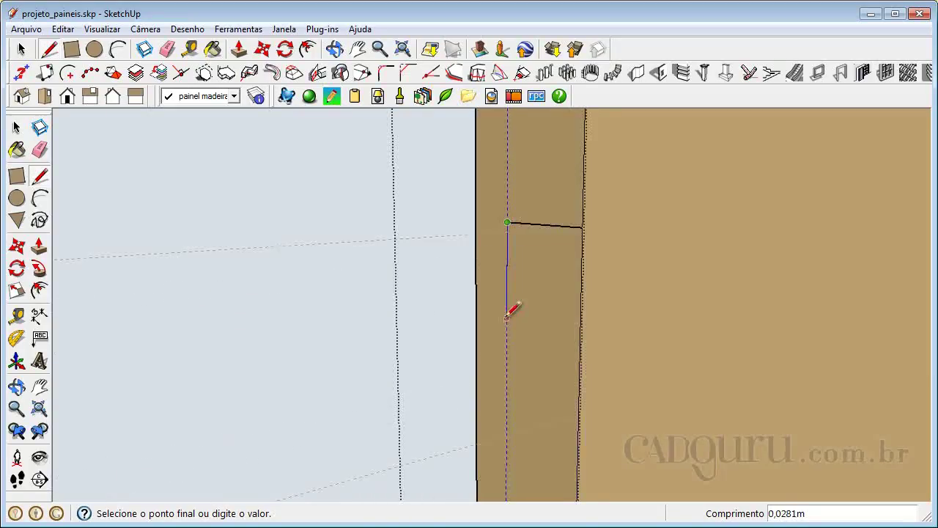
{"action": "key", "text": "Escape"}
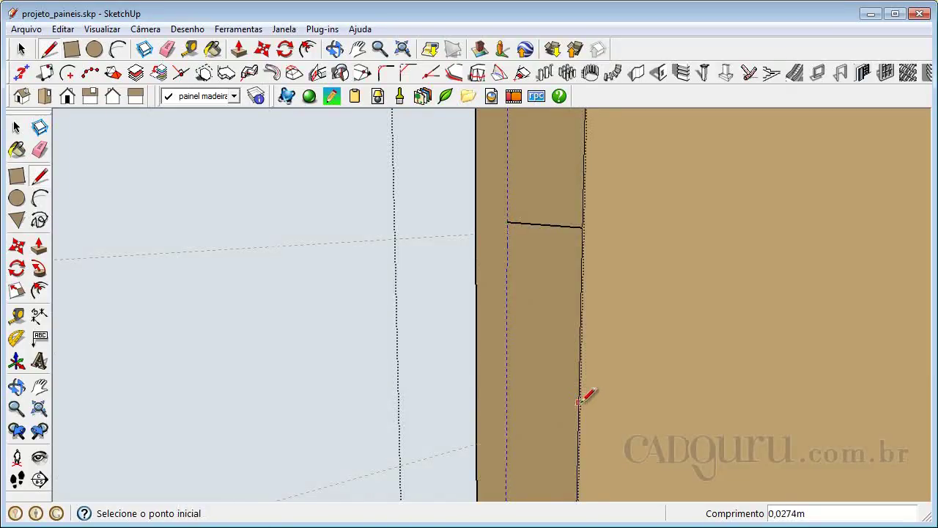
{"action": "left_click", "coordinate": [578, 415]}
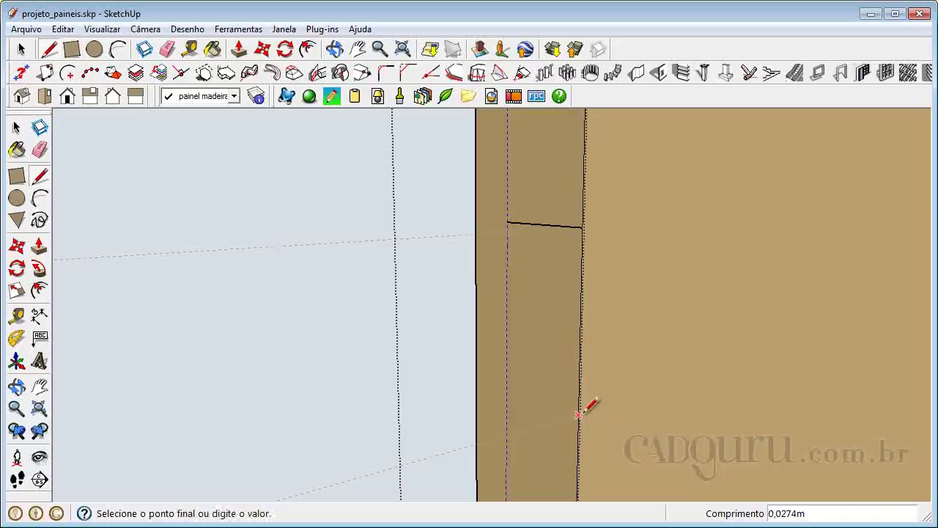
{"action": "left_click", "coordinate": [506, 389]}
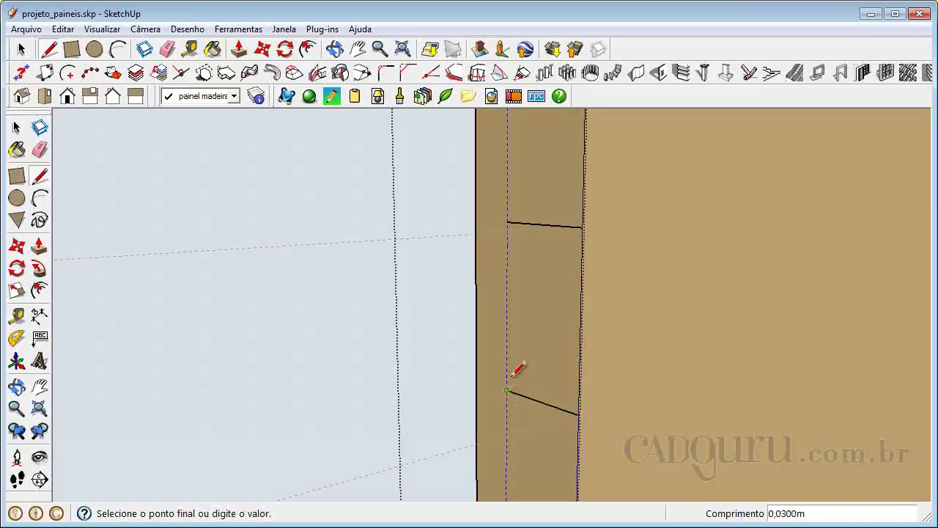
{"action": "left_click", "coordinate": [508, 221]}
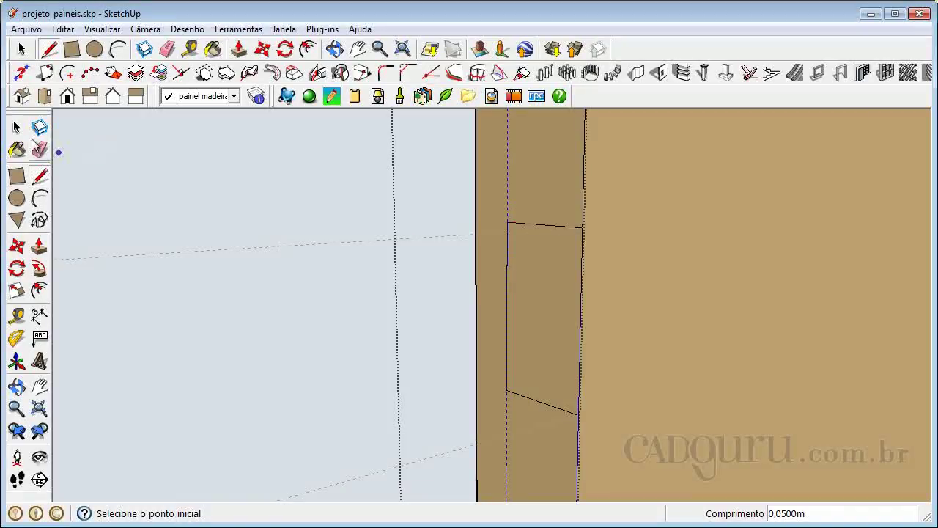
- Push the groove profile 1.7085 m through the wood panel's full width to cut the lowest horizontal groove
{"action": "left_click", "coordinate": [17, 128]}
{"action": "left_click", "coordinate": [541, 320]}
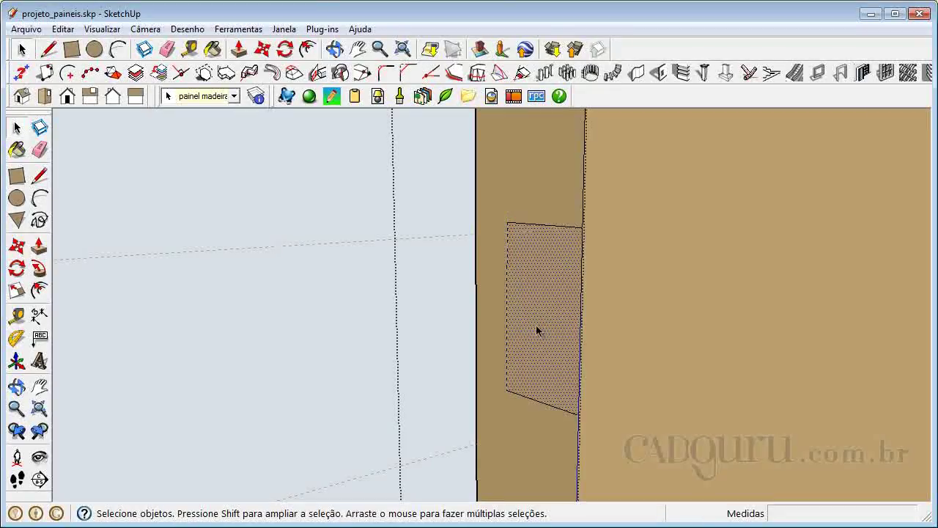
{"action": "left_click", "coordinate": [40, 248]}
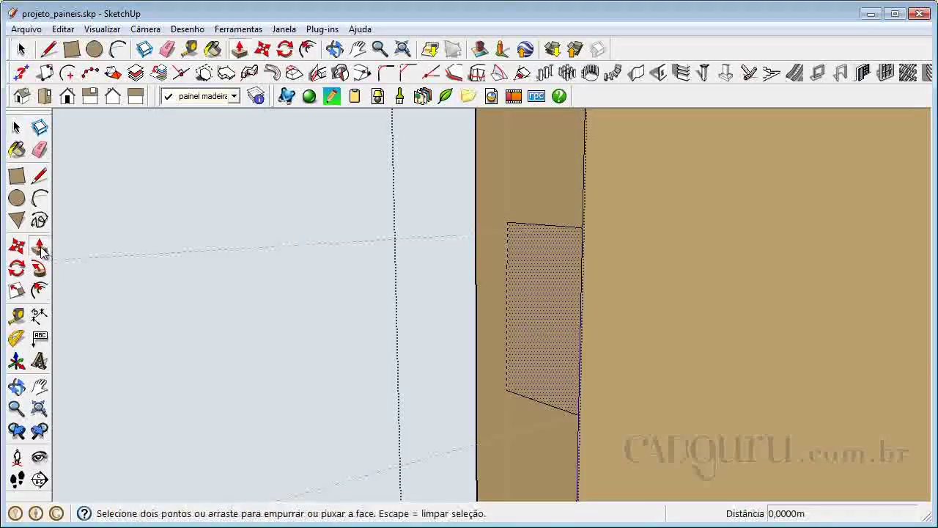
{"action": "left_click", "coordinate": [541, 321]}
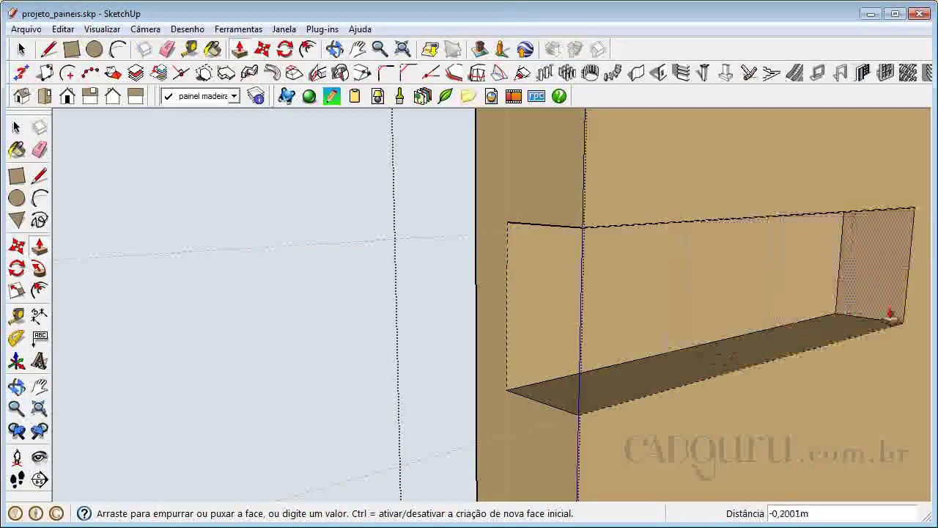
{"action": "scroll", "coordinate": [660, 345], "scroll_direction": "down", "scroll_amount": 4}
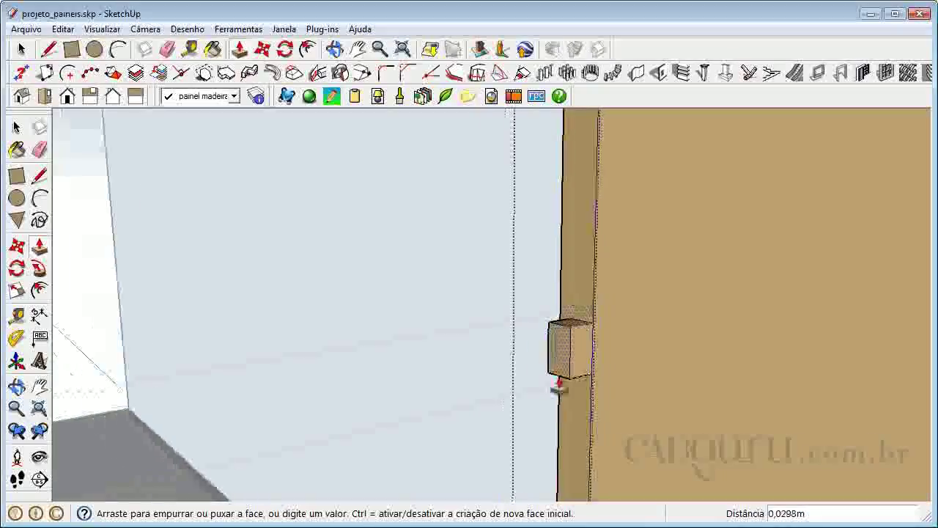
{"action": "scroll", "coordinate": [513, 377], "scroll_direction": "down", "scroll_amount": 2}
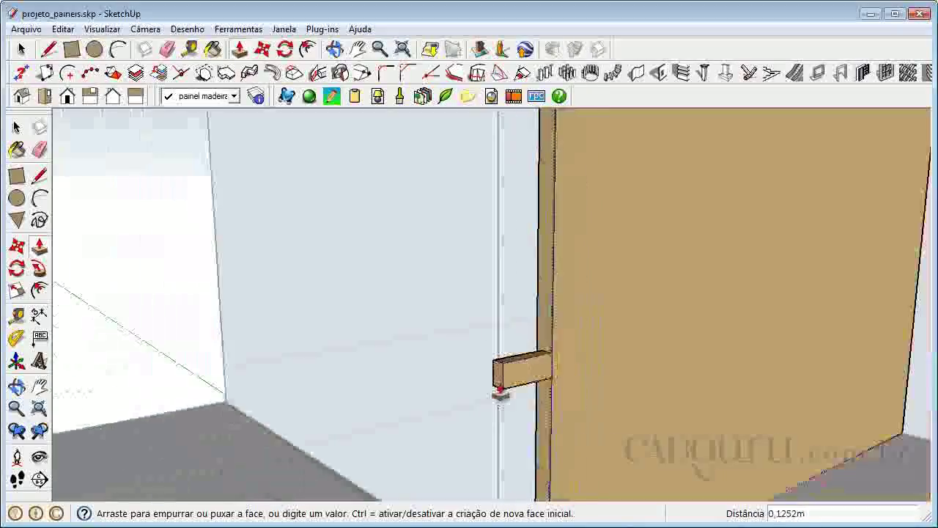
{"action": "scroll", "coordinate": [411, 395], "scroll_direction": "down", "scroll_amount": 3}
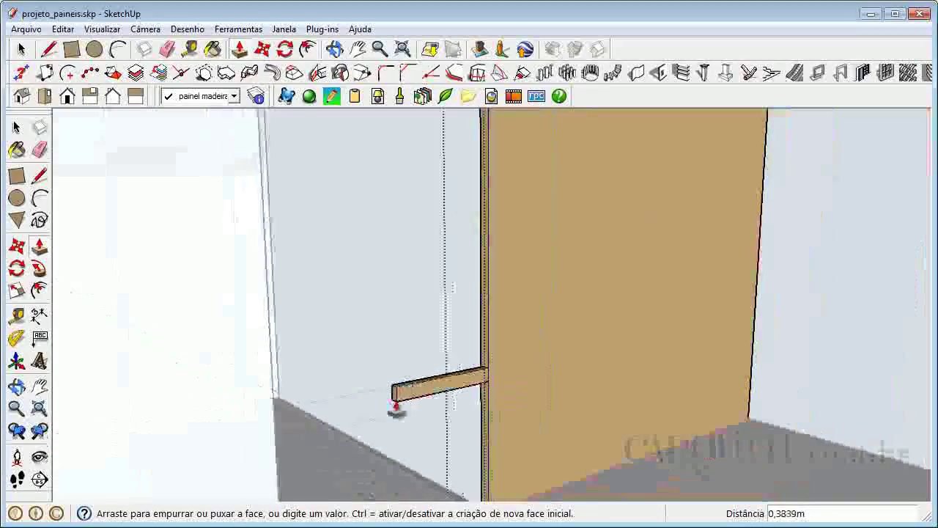
{"action": "scroll", "coordinate": [396, 409], "scroll_direction": "down", "scroll_amount": 2}
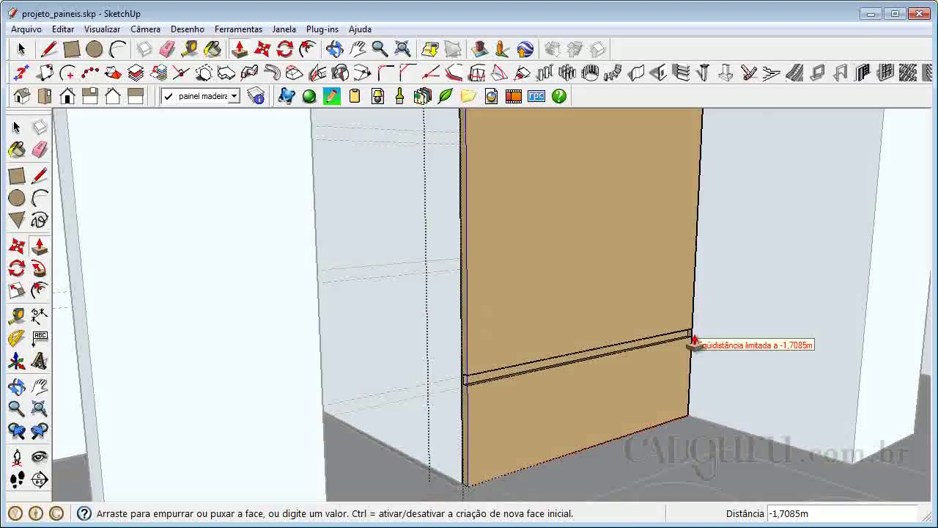
{"action": "scroll", "coordinate": [695, 343], "scroll_direction": "up", "scroll_amount": 4}
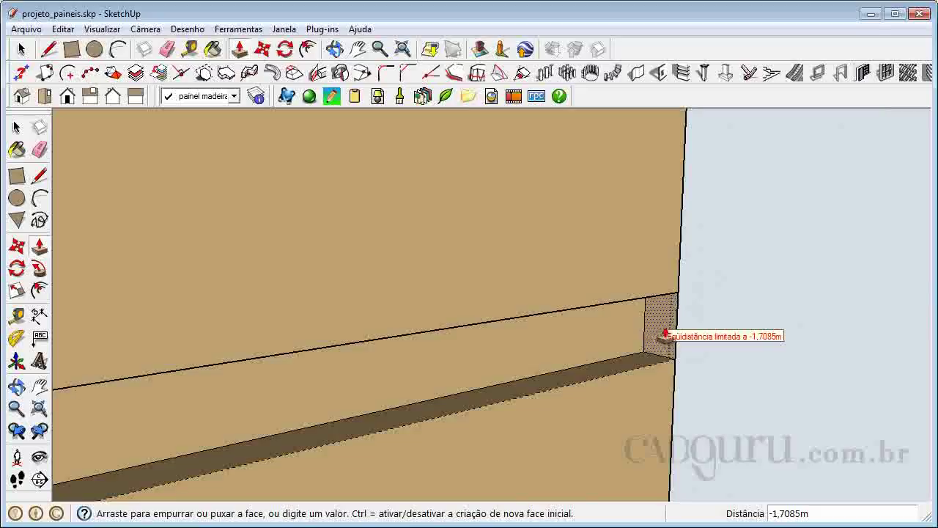
{"action": "left_click", "coordinate": [665, 336]}
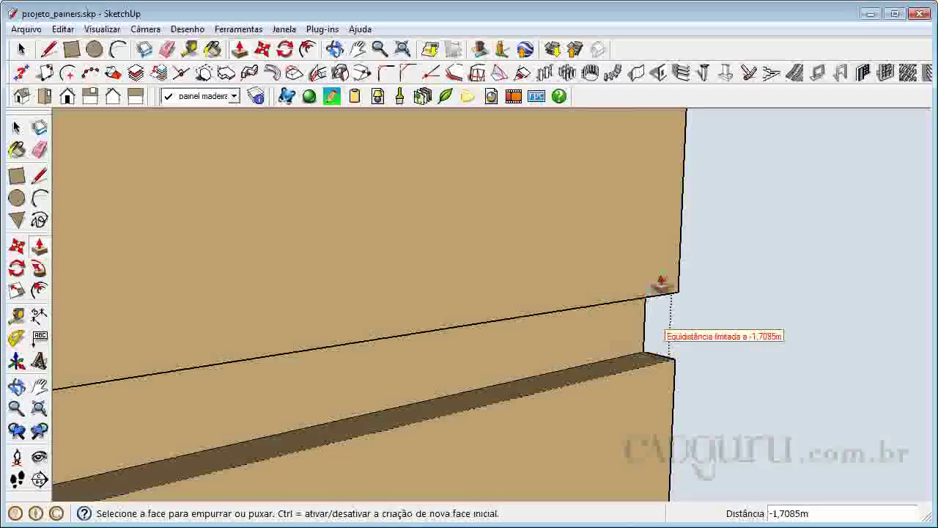
{"action": "scroll", "coordinate": [651, 283], "scroll_direction": "down", "scroll_amount": 4}
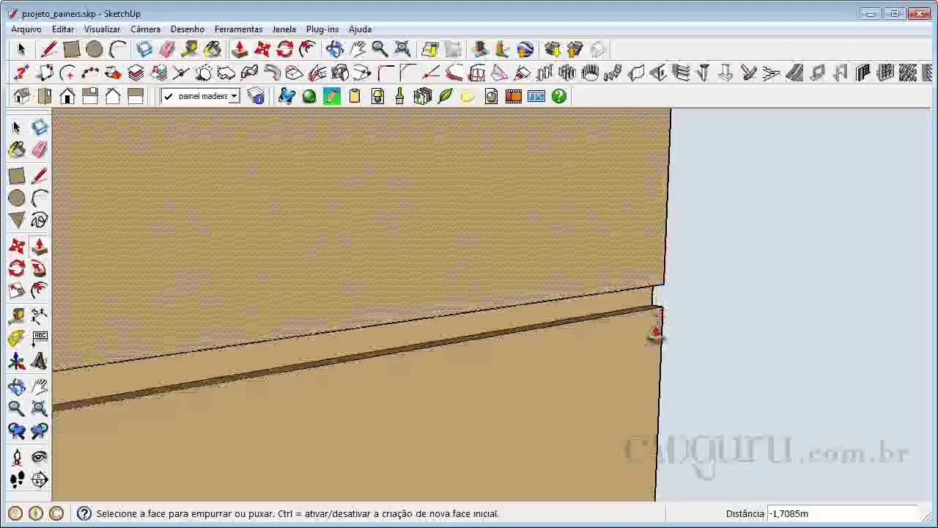
{"action": "scroll", "coordinate": [654, 334], "scroll_direction": "down", "scroll_amount": 5}
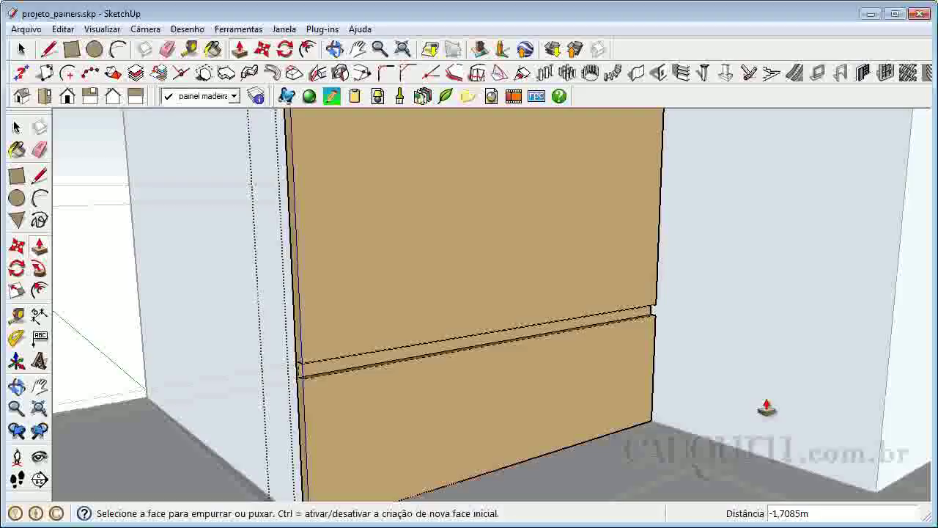
{"action": "key", "text": "space"}
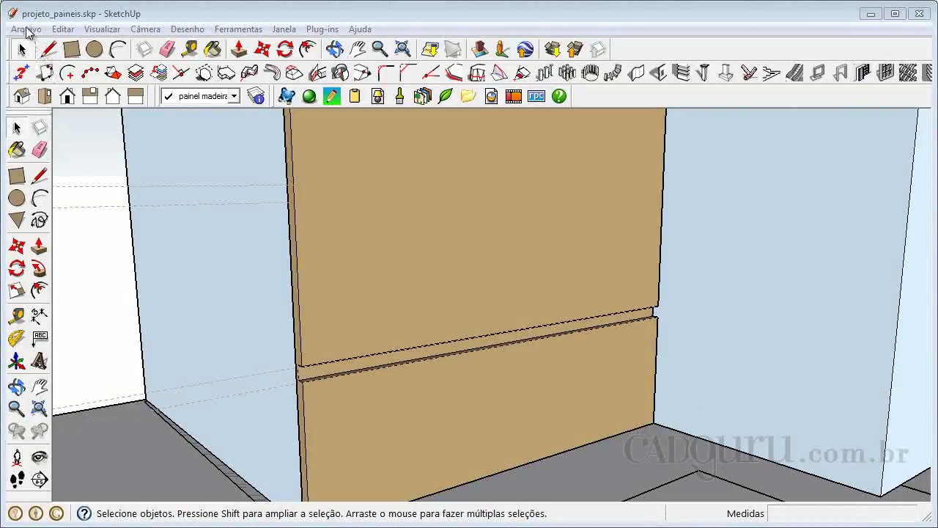
- Open the recent model "projeto paineis.skp" and view its wood panel with all grooves cut
{"action": "left_click", "coordinate": [26, 29]}
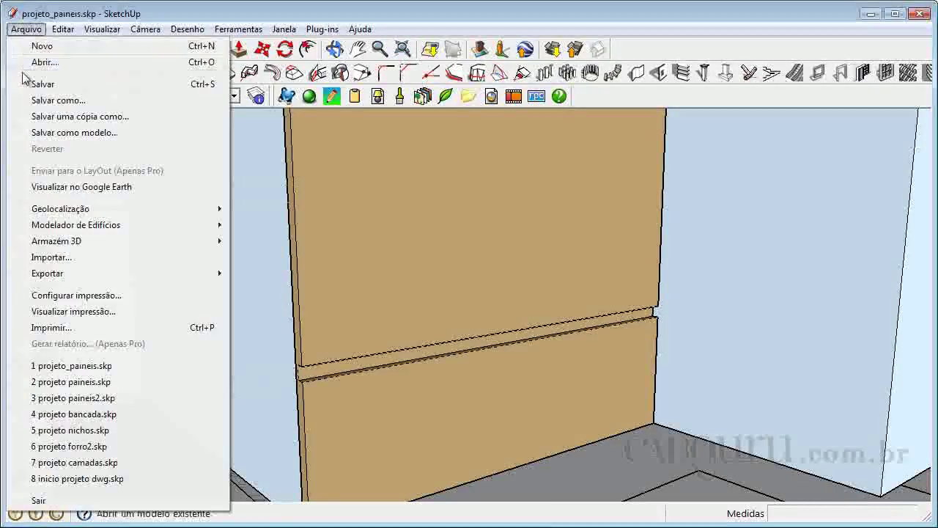
{"action": "left_click", "coordinate": [94, 389]}
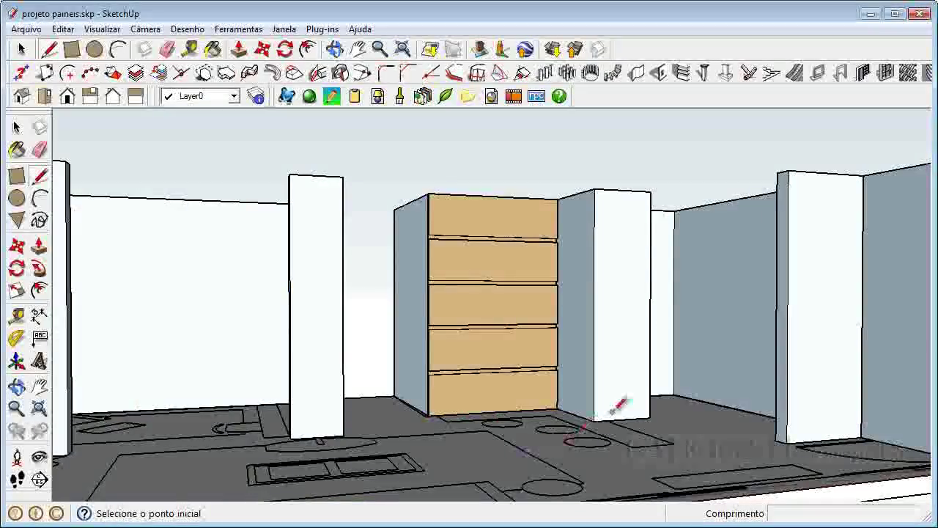
{"action": "left_click", "coordinate": [17, 128]}
{"action": "scroll", "coordinate": [517, 332], "scroll_direction": "up", "scroll_amount": 3}
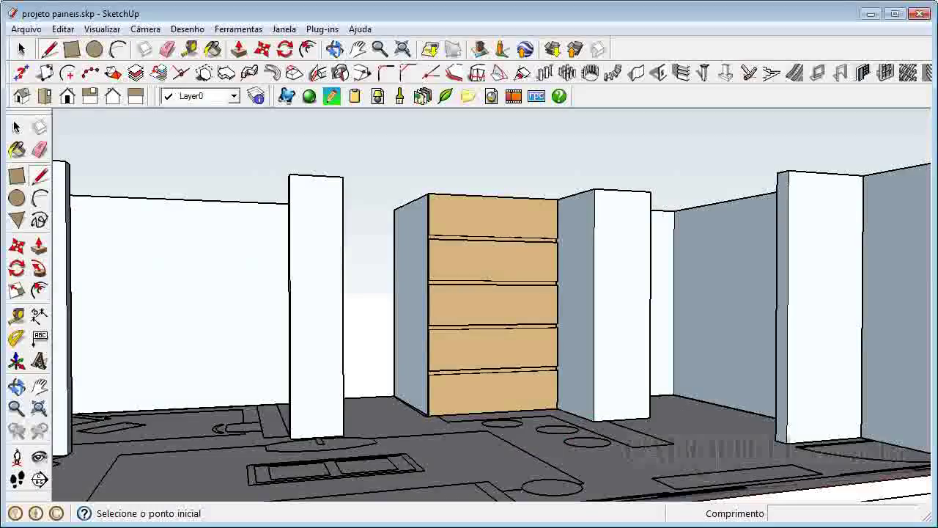
- Make the slab layer "laje" and the lowered-ceiling "forro" layer visible over the grooved wood panel, and close the layer list
{"action": "scroll", "coordinate": [517, 332], "scroll_direction": "up", "scroll_amount": 1}
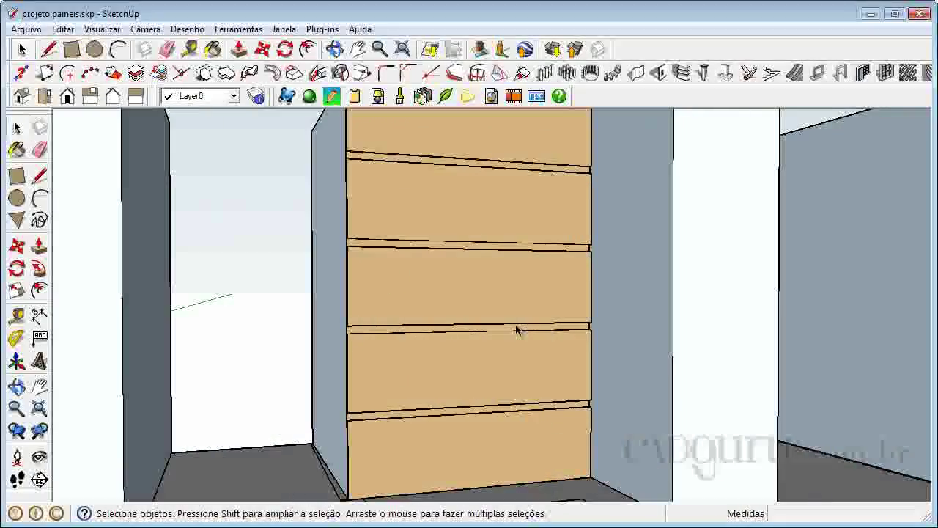
{"action": "scroll", "coordinate": [552, 434], "scroll_direction": "down", "scroll_amount": 1}
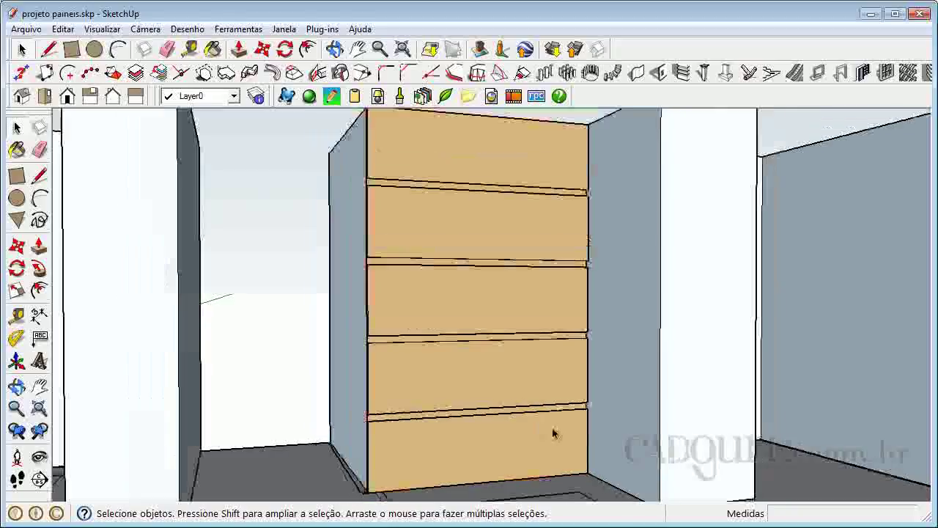
{"action": "scroll", "coordinate": [551, 434], "scroll_direction": "down", "scroll_amount": 1}
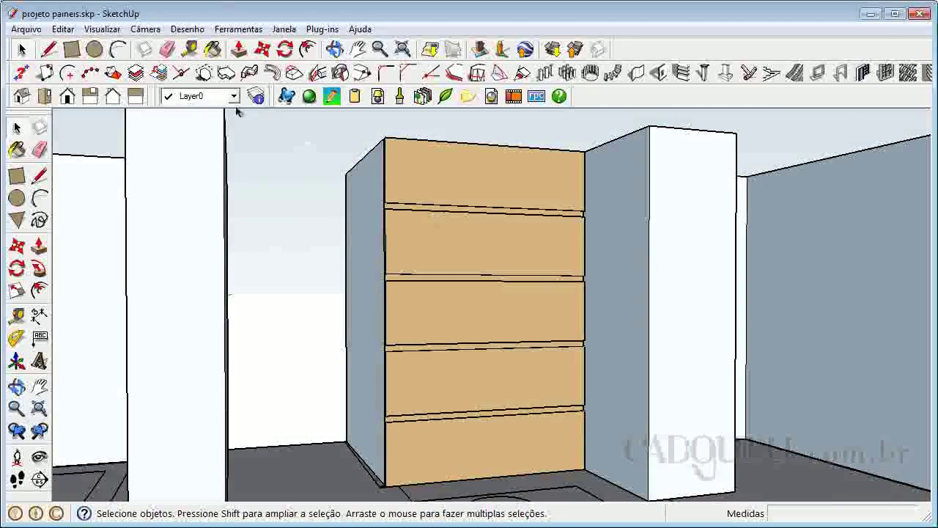
{"action": "left_click", "coordinate": [256, 96]}
{"action": "mouse_move", "coordinate": [278, 164]}
{"action": "left_mouse_down"}
{"action": "mouse_move", "coordinate": [278, 217]}
{"action": "mouse_move", "coordinate": [278, 160]}
{"action": "left_mouse_up"}
{"action": "left_click", "coordinate": [237, 206]}
{"action": "left_click", "coordinate": [237, 157]}
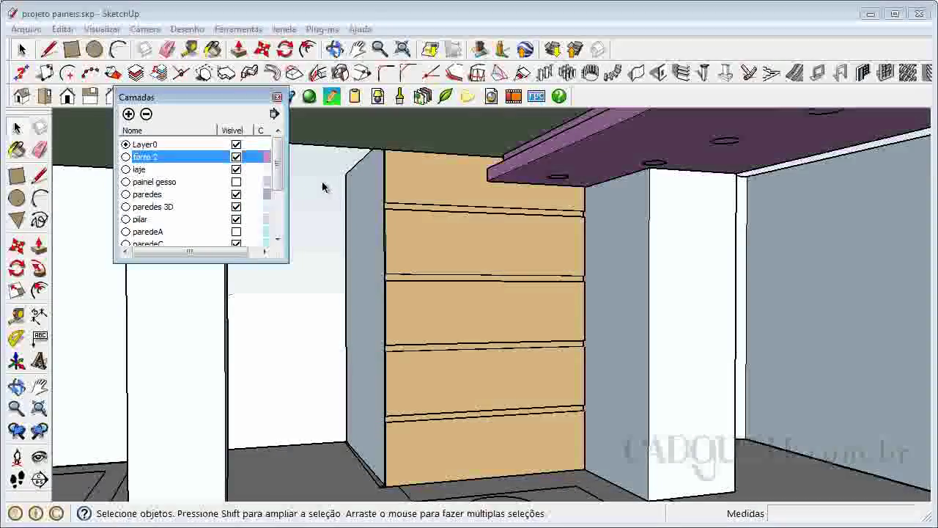
{"action": "left_click", "coordinate": [262, 98]}
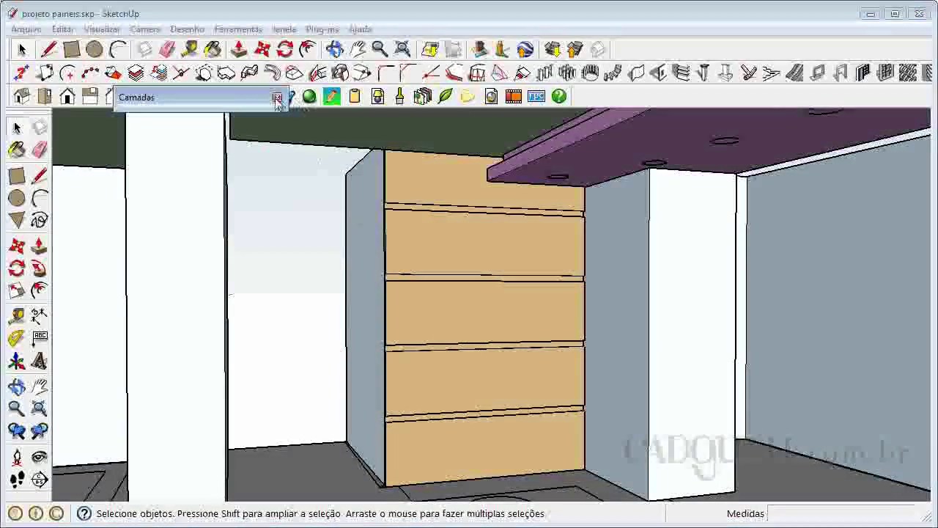
{"action": "left_click", "coordinate": [278, 98]}
- Examine from above and from inside how the grooved wood panel and the walls meet the slab and the lowered ceiling
{"action": "scroll", "coordinate": [266, 264], "scroll_direction": "down", "scroll_amount": 10}
{"action": "left_click", "coordinate": [16, 386]}
{"action": "left_click_drag", "start_coordinate": [561, 330], "coordinate": [340, 296]}
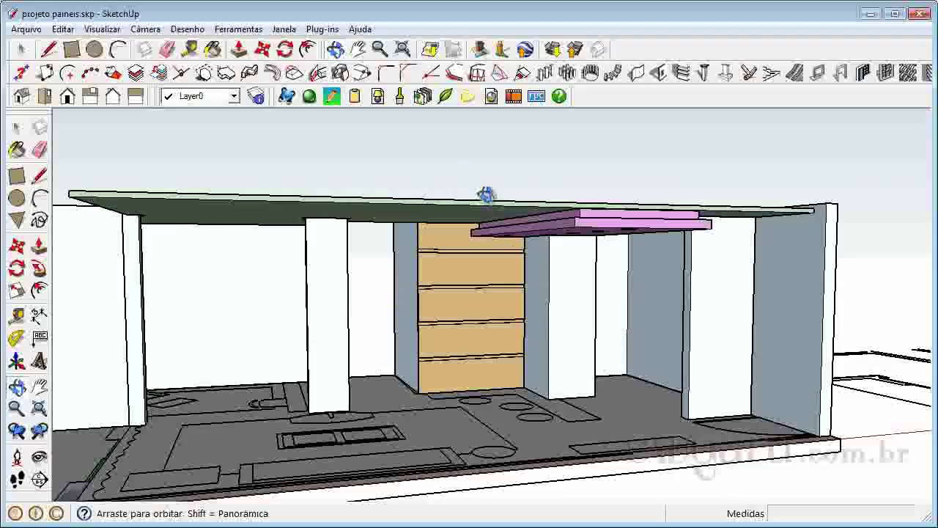
{"action": "left_click_drag", "start_coordinate": [476, 183], "coordinate": [470, 233]}
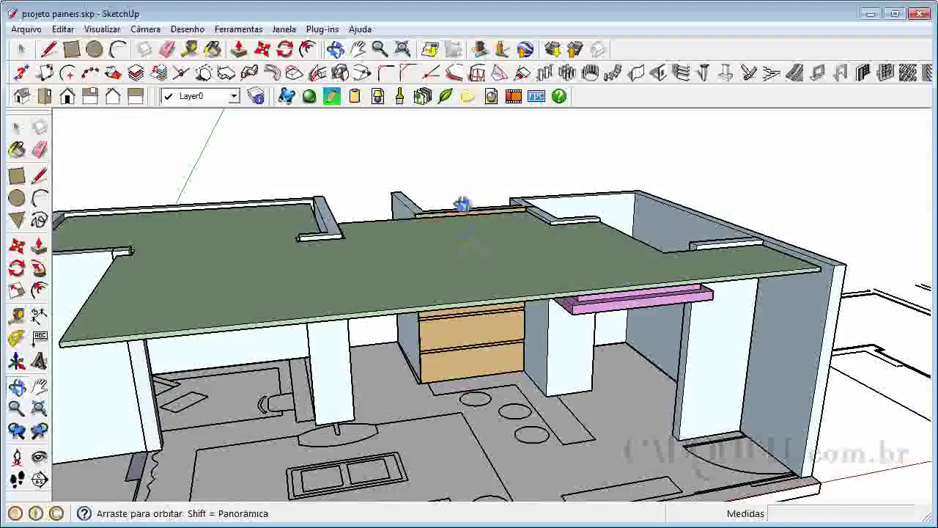
{"action": "scroll", "coordinate": [470, 233], "scroll_direction": "up", "scroll_amount": 5}
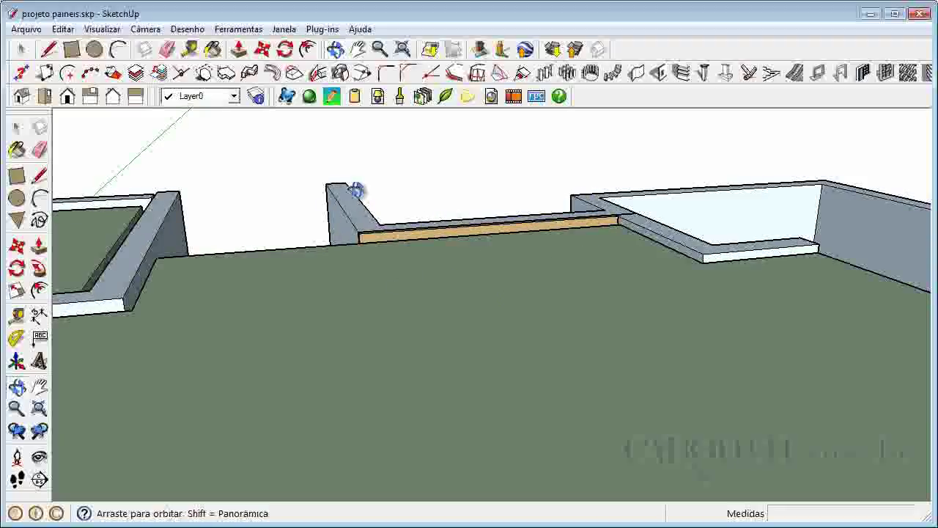
{"action": "scroll", "coordinate": [356, 191], "scroll_direction": "down", "scroll_amount": 5}
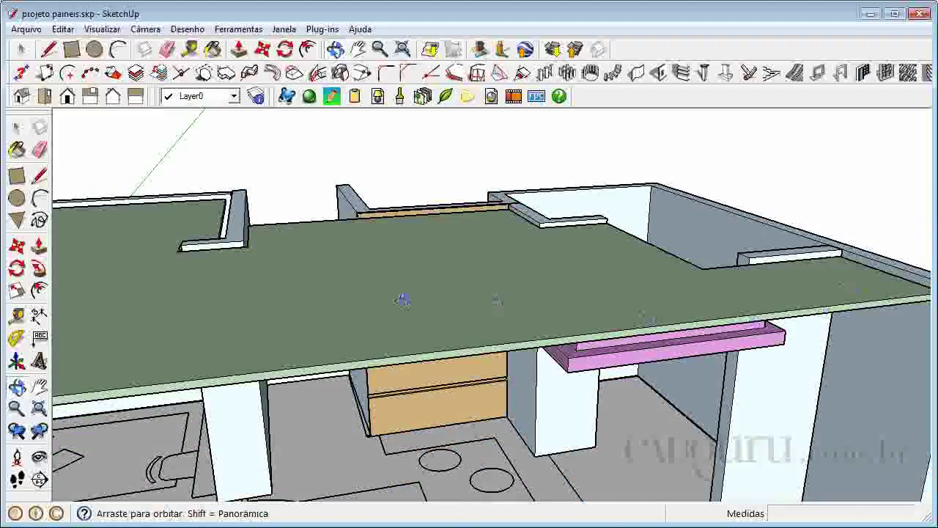
{"action": "left_click_drag", "start_coordinate": [474, 341], "coordinate": [454, 329]}
{"action": "scroll", "coordinate": [413, 321], "scroll_direction": "up", "scroll_amount": 3}
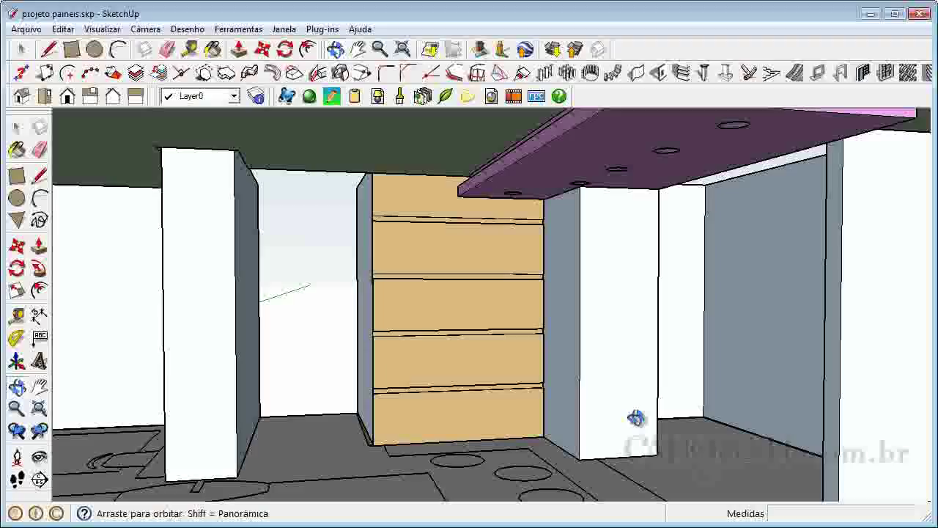
{"action": "left_click_drag", "start_coordinate": [476, 381], "coordinate": [509, 346]}
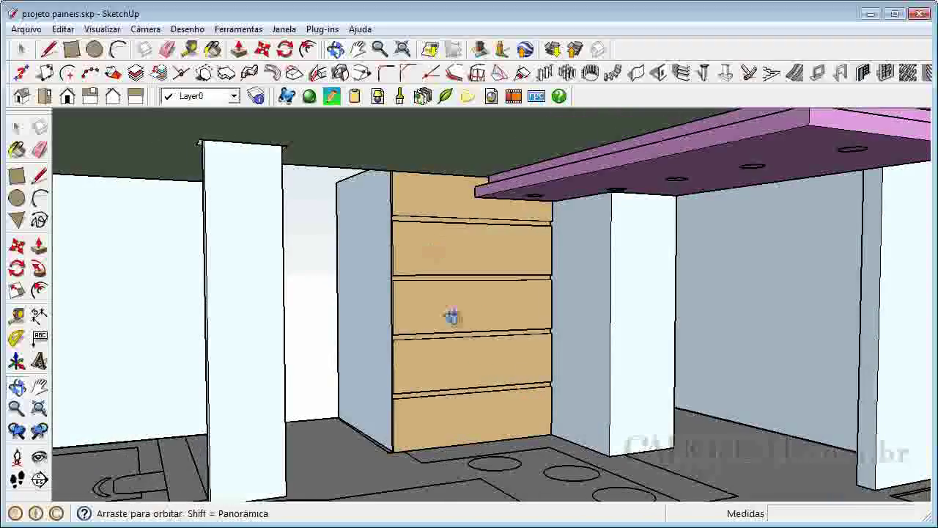
{"action": "scroll", "coordinate": [408, 189], "scroll_direction": "up", "scroll_amount": 3}
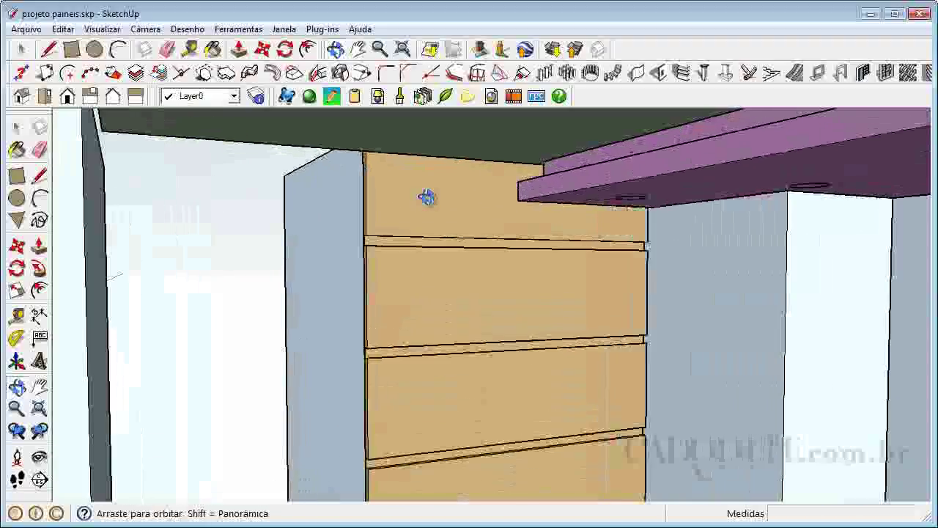
{"action": "scroll", "coordinate": [543, 218], "scroll_direction": "down", "scroll_amount": 5}
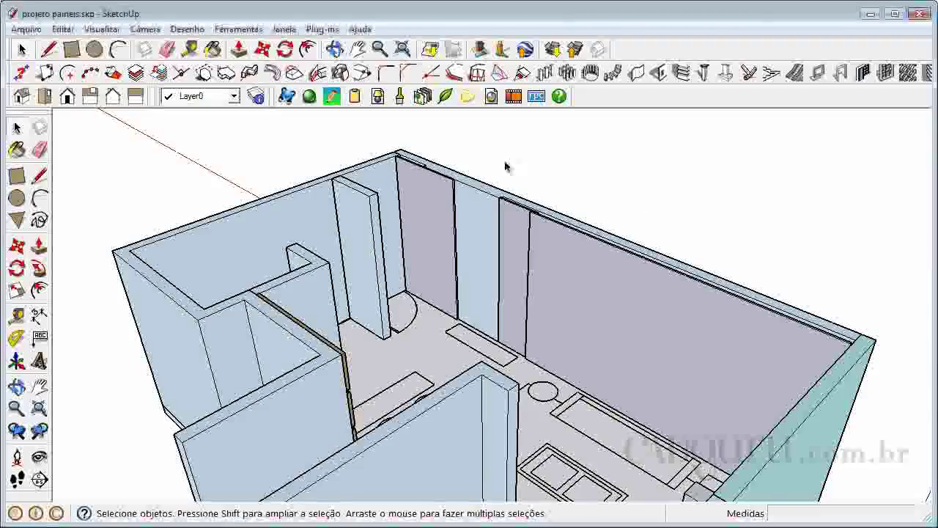
- Inspect the plaster panels along the long wall and the grooved wood panel from above without the slab and ceiling
{"action": "scroll", "coordinate": [506, 165], "scroll_direction": "up", "scroll_amount": 5}
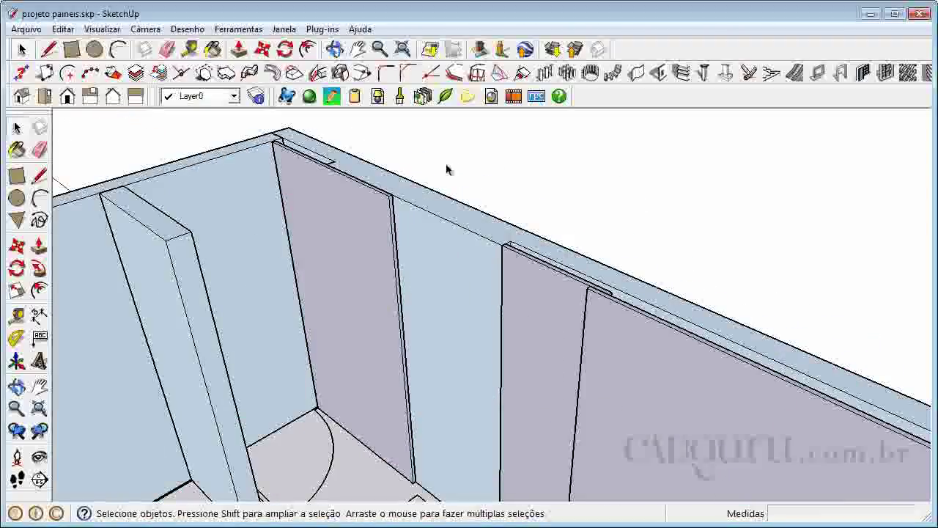
{"action": "scroll", "coordinate": [615, 209], "scroll_direction": "down", "scroll_amount": 3}
{"action": "left_click", "coordinate": [16, 386]}
{"action": "left_click_drag", "start_coordinate": [685, 376], "coordinate": [295, 238]}
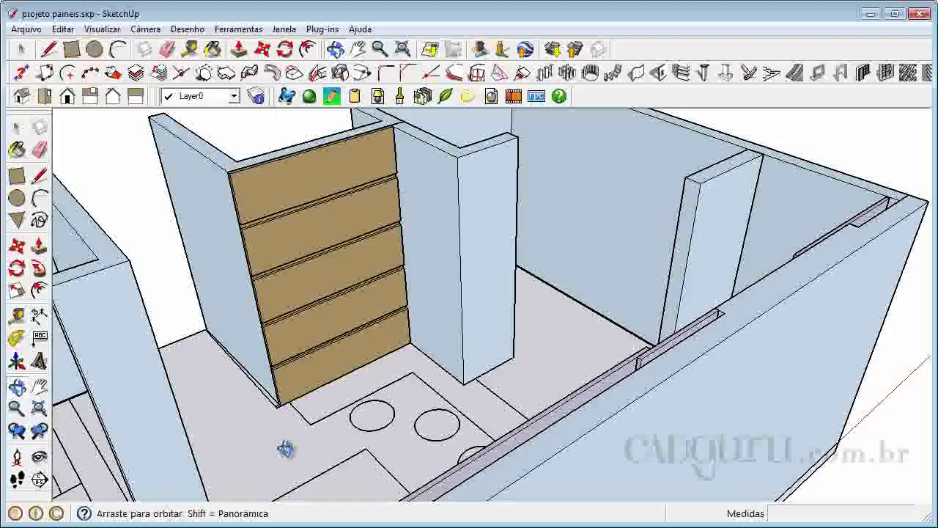
{"action": "scroll", "coordinate": [676, 358], "scroll_direction": "down", "scroll_amount": 8}
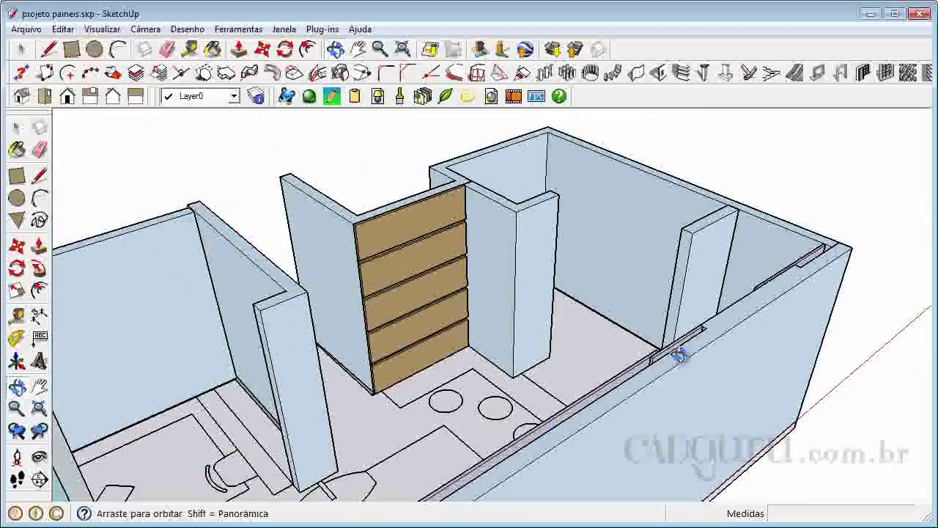